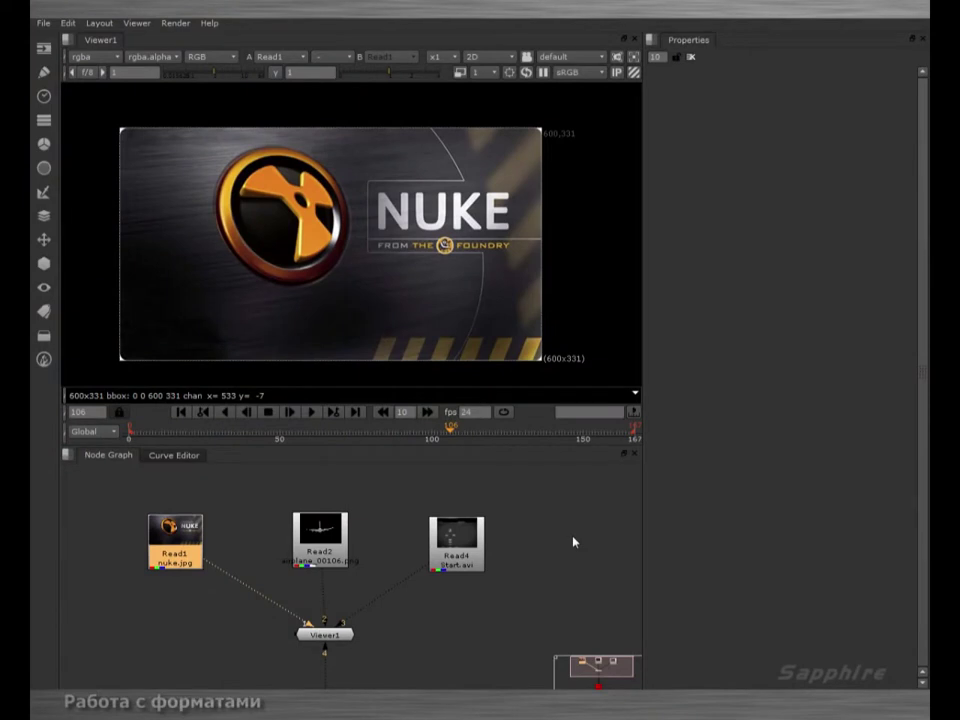
Move the airplane and nuke.jpg Read nodes slightly upward in the node graph
{"action": "left_click_drag", "start_coordinate": [328, 540], "coordinate": [333, 522]}
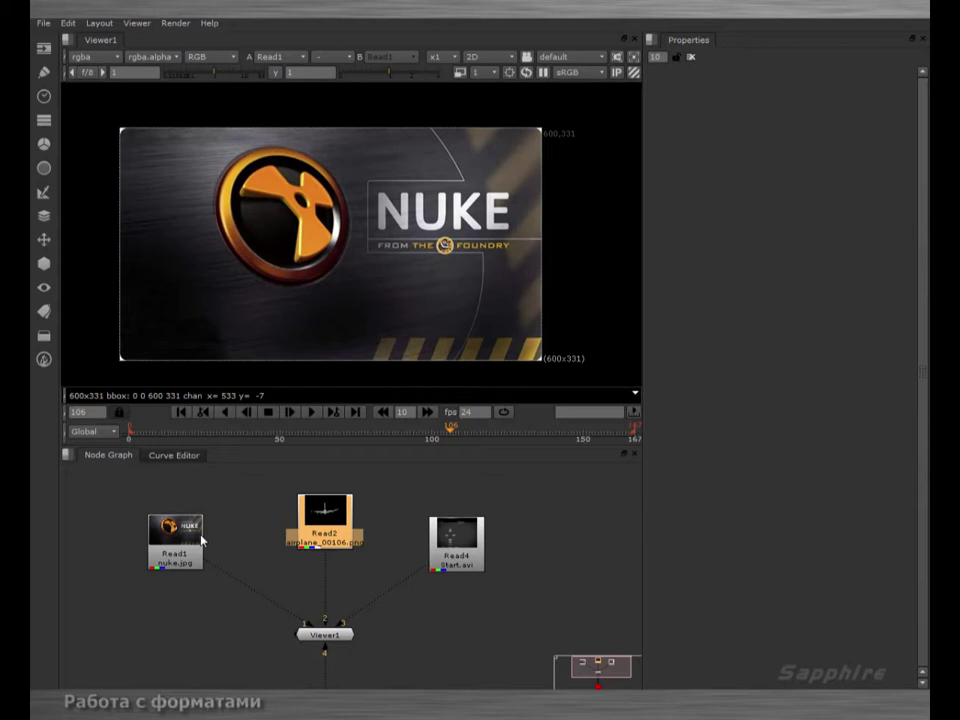
{"action": "middle_click_drag", "start_coordinate": [309, 345], "coordinate": [333, 336]}
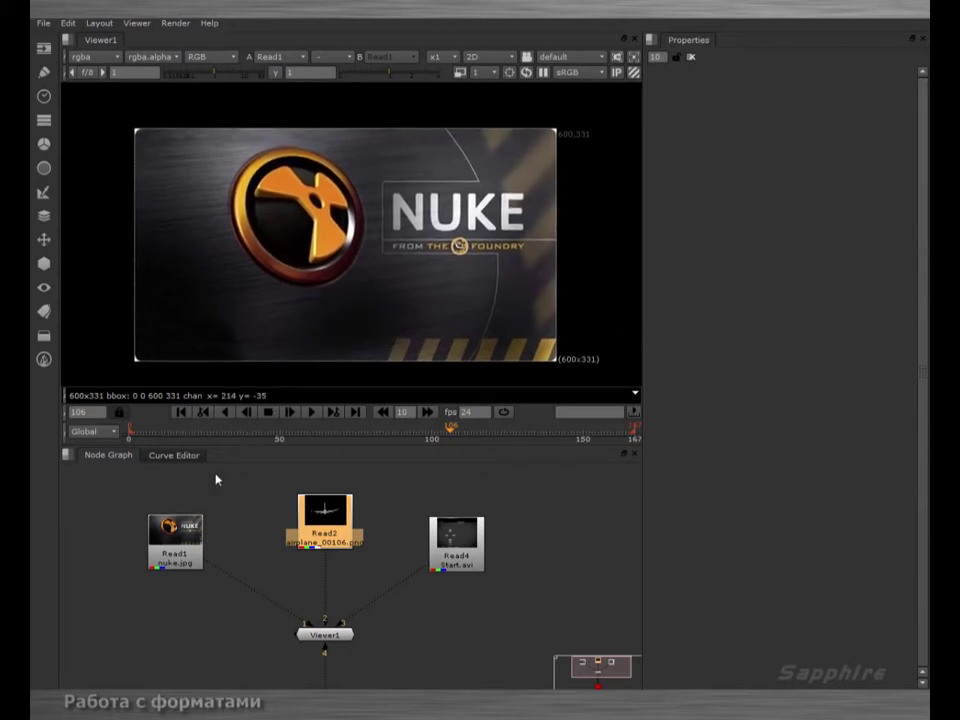
{"action": "mouse_move", "coordinate": [188, 539]}
{"action": "left_mouse_down"}
{"action": "mouse_move", "coordinate": [186, 523]}
{"action": "mouse_move", "coordinate": [202, 527]}
{"action": "left_mouse_up"}
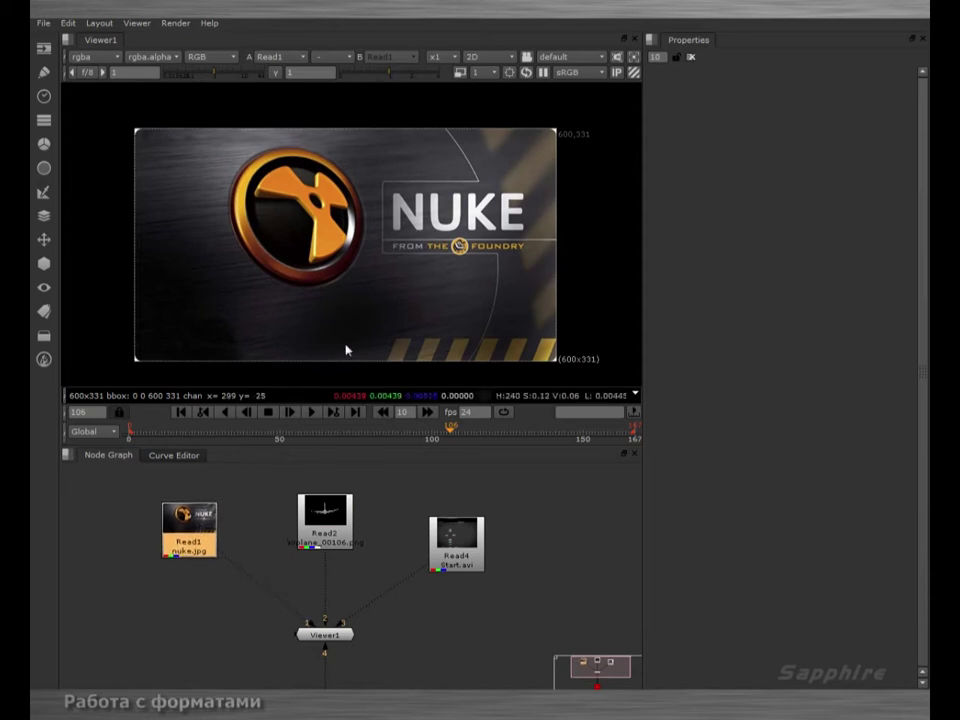
{"action": "key", "text": "f"}
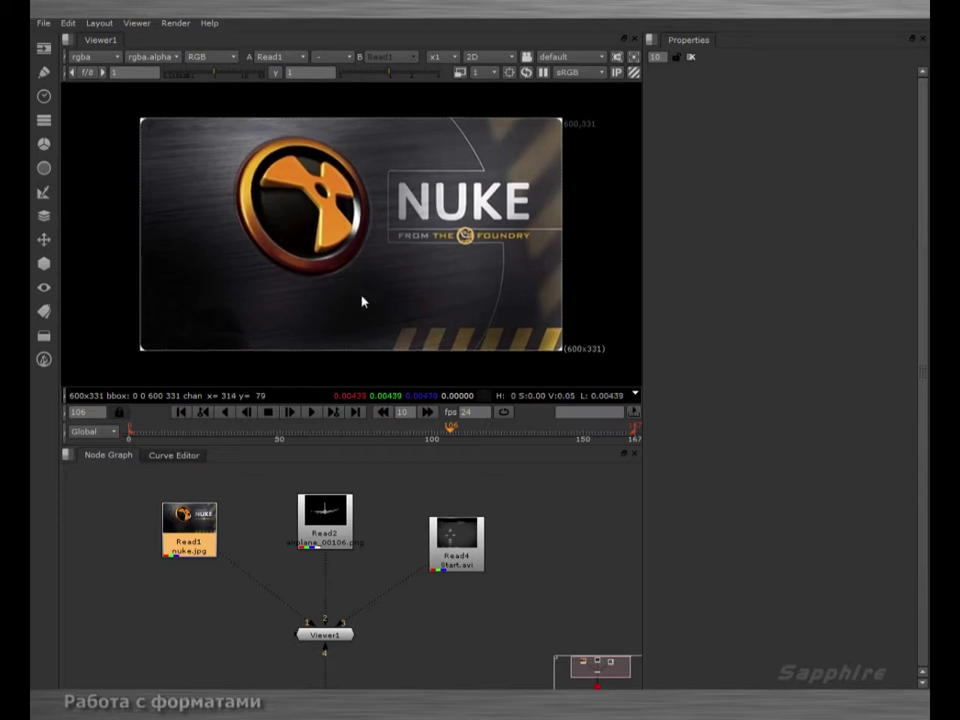
Display the airplane sequence in the viewer and scrub the timeline to frame 107
{"action": "left_click", "coordinate": [340, 513]}
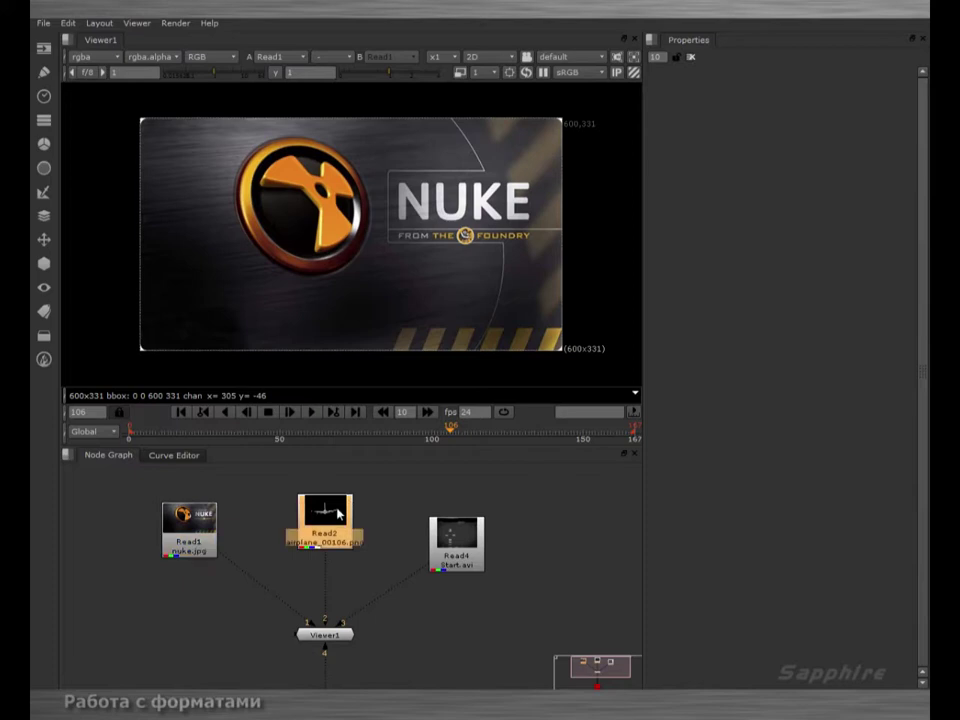
{"action": "key", "text": "2"}
{"action": "mouse_move", "coordinate": [343, 251]}
{"action": "middle_mouse_down"}
{"action": "mouse_move", "coordinate": [345, 237]}
{"action": "mouse_move", "coordinate": [343, 253]}
{"action": "middle_mouse_up"}
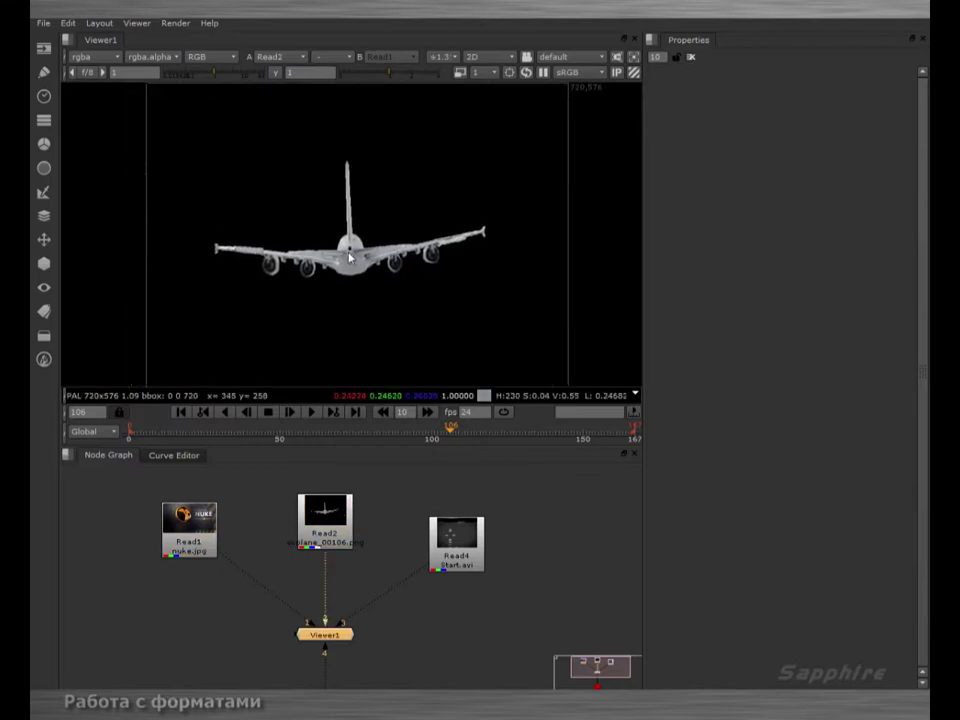
{"action": "left_click", "coordinate": [388, 432]}
{"action": "left_click_drag", "start_coordinate": [388, 432], "coordinate": [452, 438]}
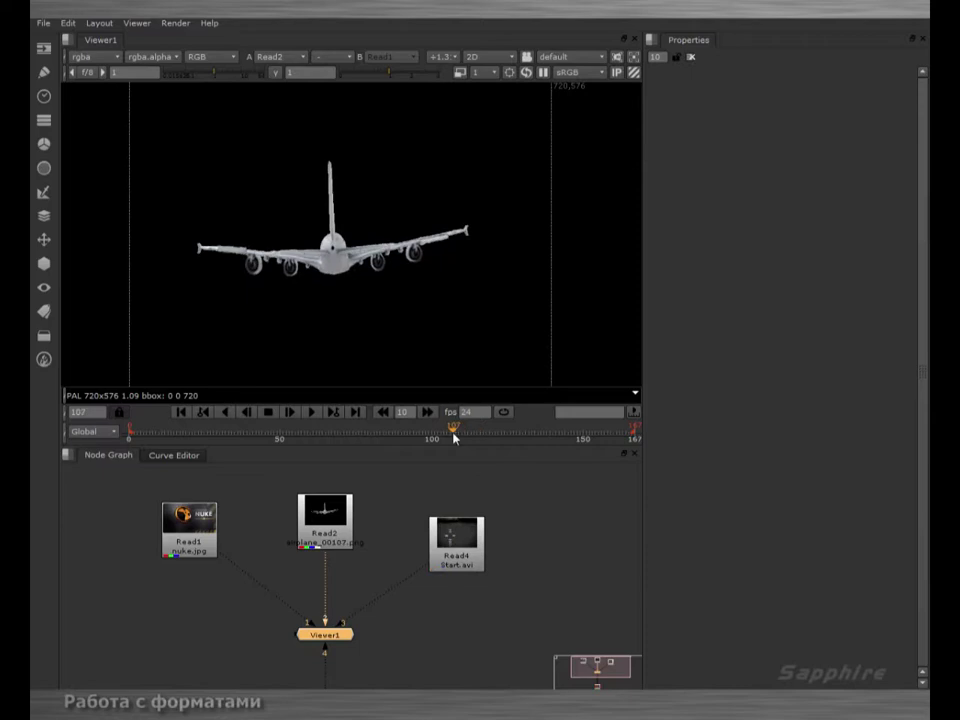
Display the Start.avi clip's whole frame in the viewer and nudge its Read node slightly up in the node graph
{"action": "left_click", "coordinate": [452, 542]}
{"action": "key", "text": "2"}
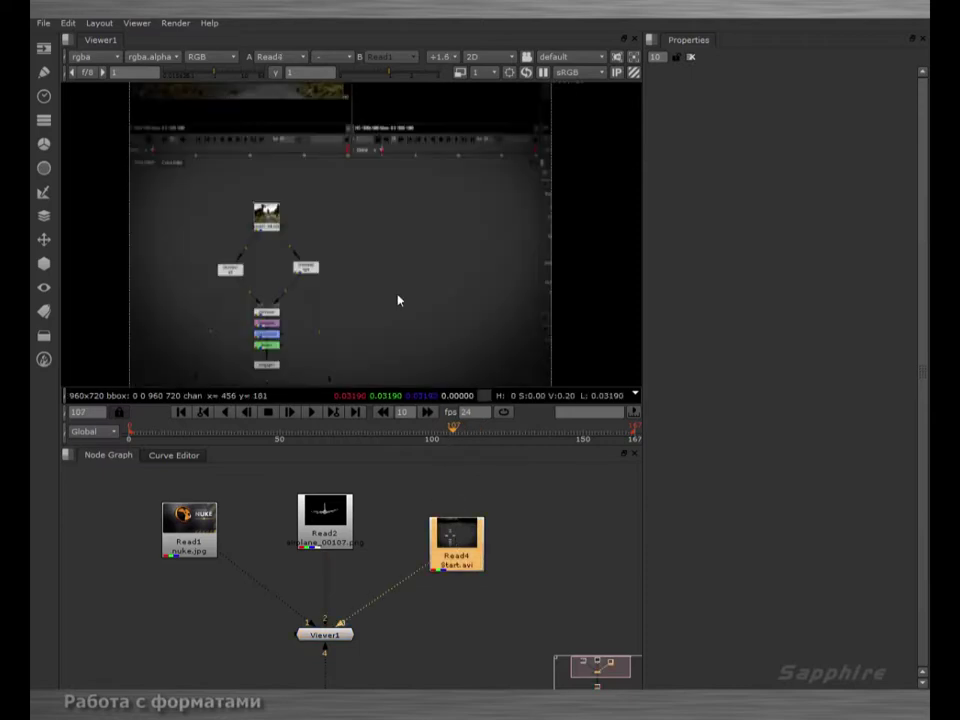
{"action": "middle_click_drag", "start_coordinate": [384, 287], "coordinate": [406, 320]}
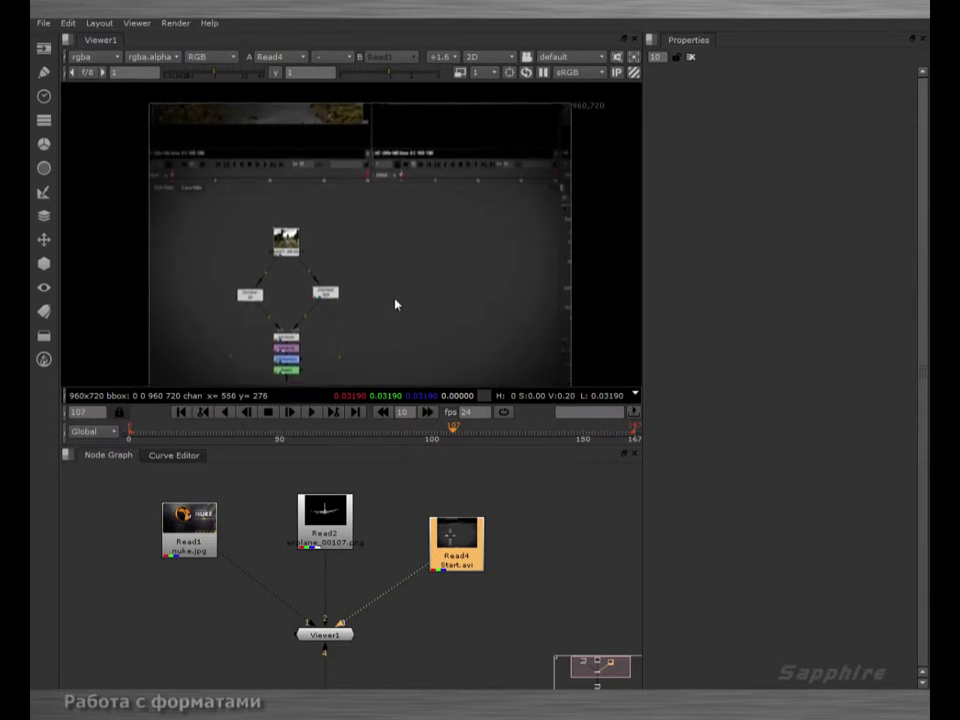
{"action": "mouse_move", "coordinate": [379, 279]}
{"action": "middle_mouse_down"}
{"action": "mouse_move", "coordinate": [404, 281]}
{"action": "mouse_move", "coordinate": [369, 294]}
{"action": "mouse_move", "coordinate": [389, 294]}
{"action": "middle_mouse_up"}
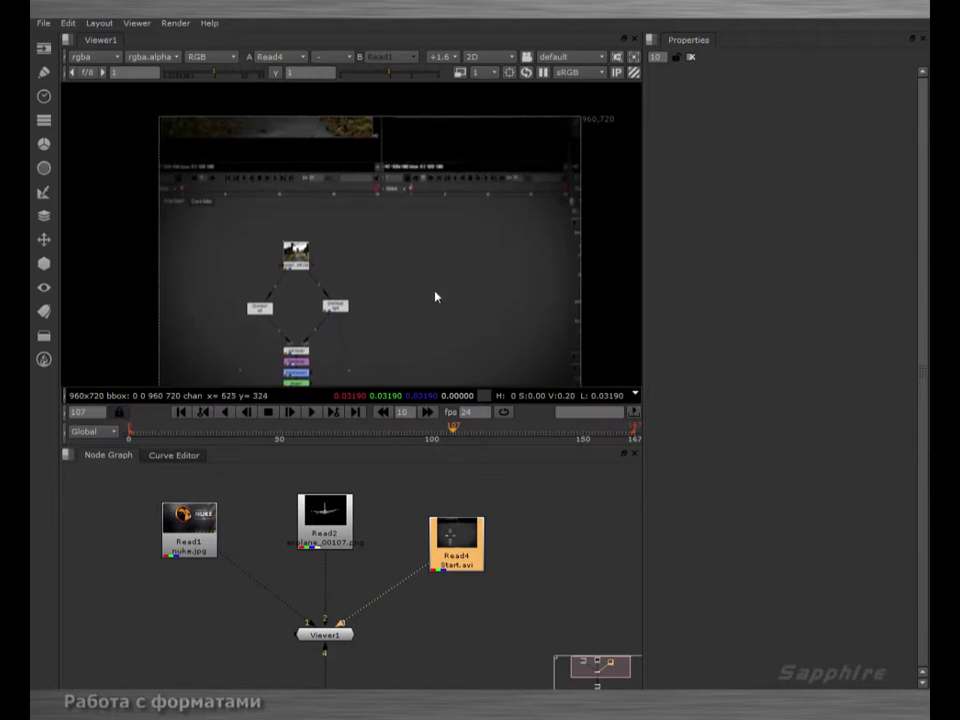
{"action": "left_click_drag", "start_coordinate": [460, 538], "coordinate": [456, 530]}
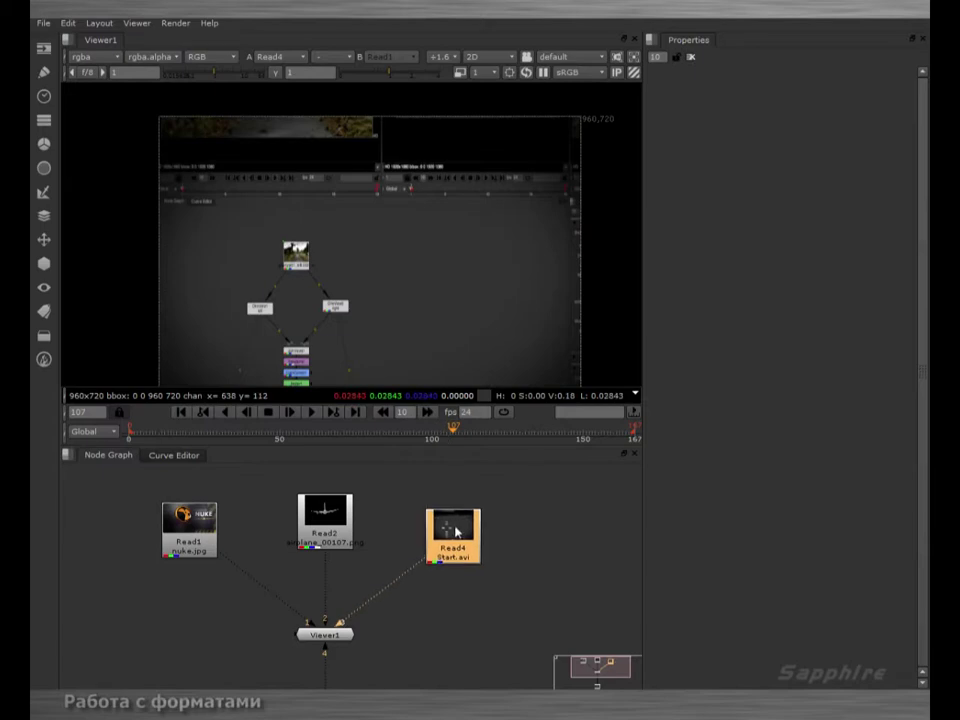
{"action": "middle_click_drag", "start_coordinate": [371, 281], "coordinate": [340, 231]}
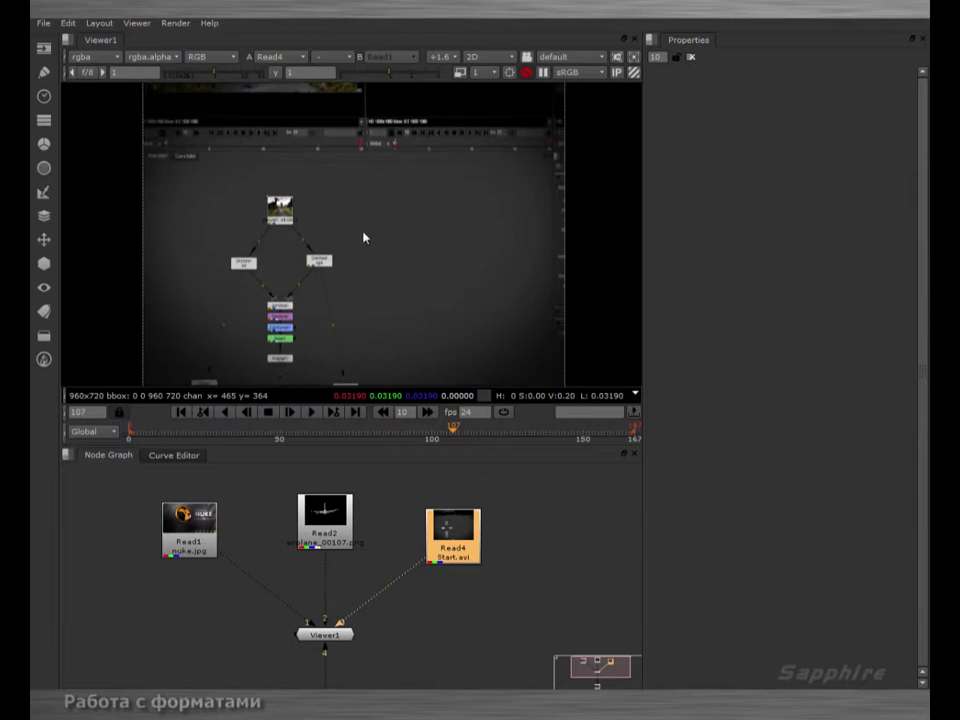
{"action": "scroll", "coordinate": [360, 234], "scroll_direction": "down", "scroll_amount": 1}
{"action": "middle_click_drag", "start_coordinate": [358, 246], "coordinate": [373, 328]}
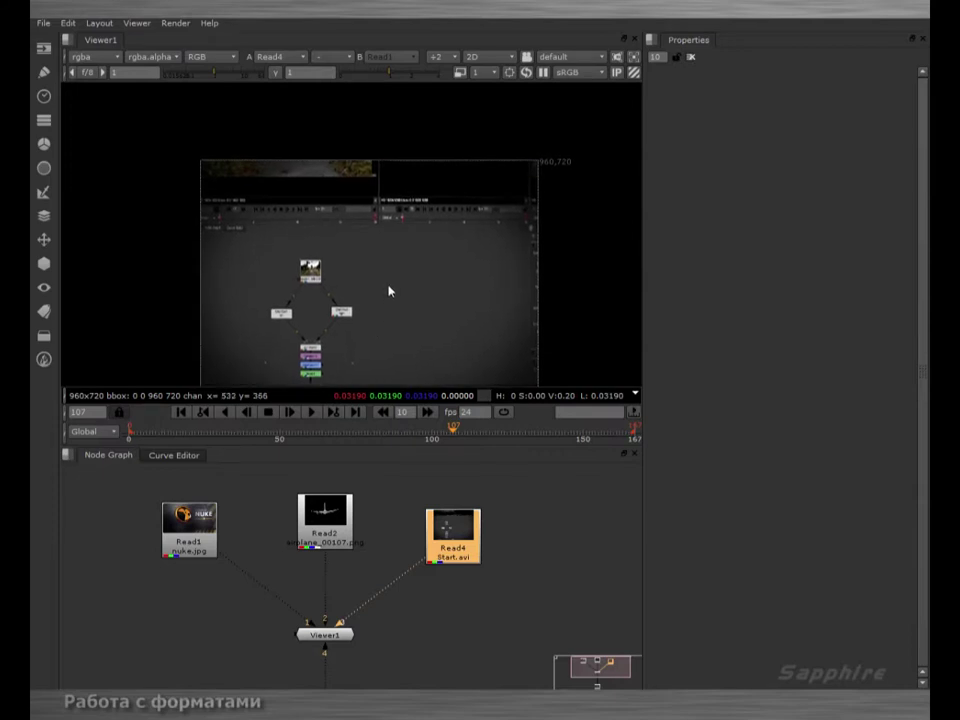
{"action": "middle_click_drag", "start_coordinate": [396, 304], "coordinate": [386, 244]}
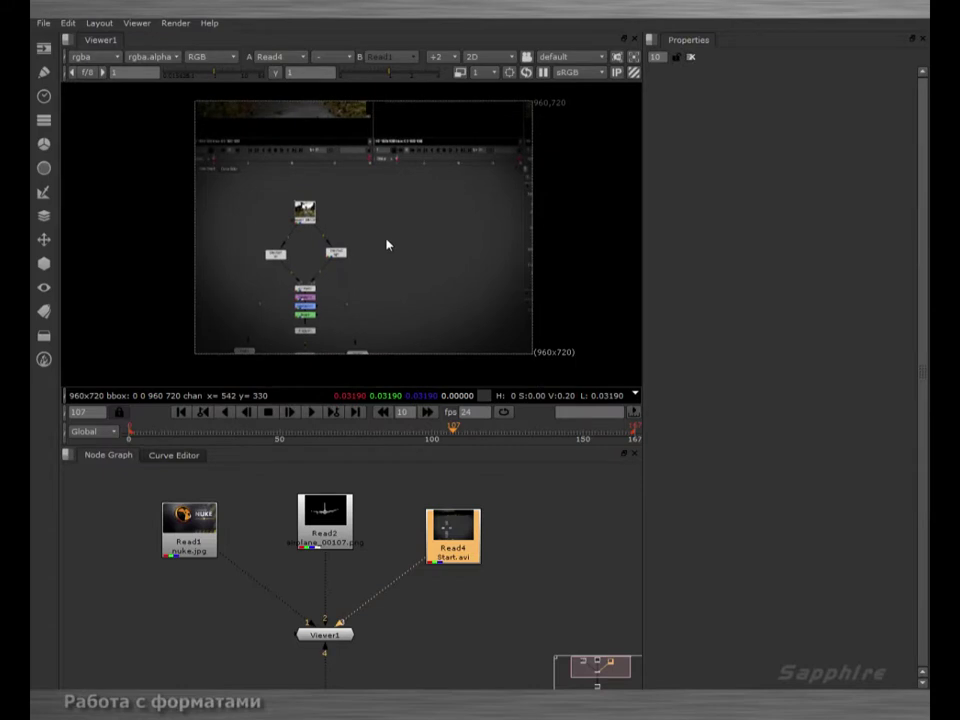
{"action": "middle_click_drag", "start_coordinate": [390, 253], "coordinate": [377, 272]}
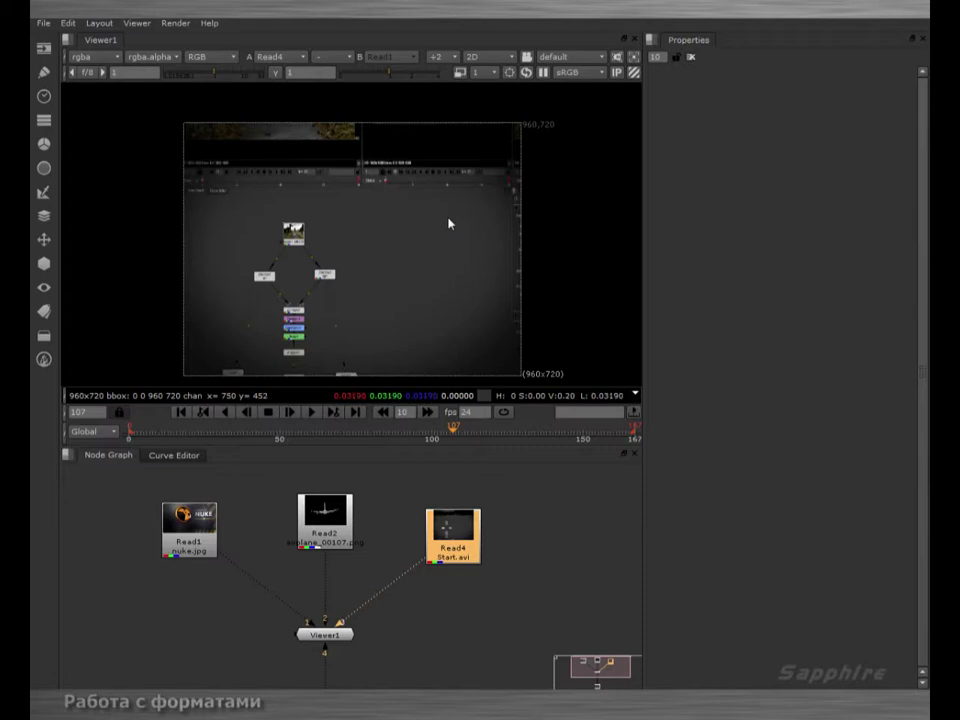
{"action": "middle_click_drag", "start_coordinate": [448, 221], "coordinate": [456, 208]}
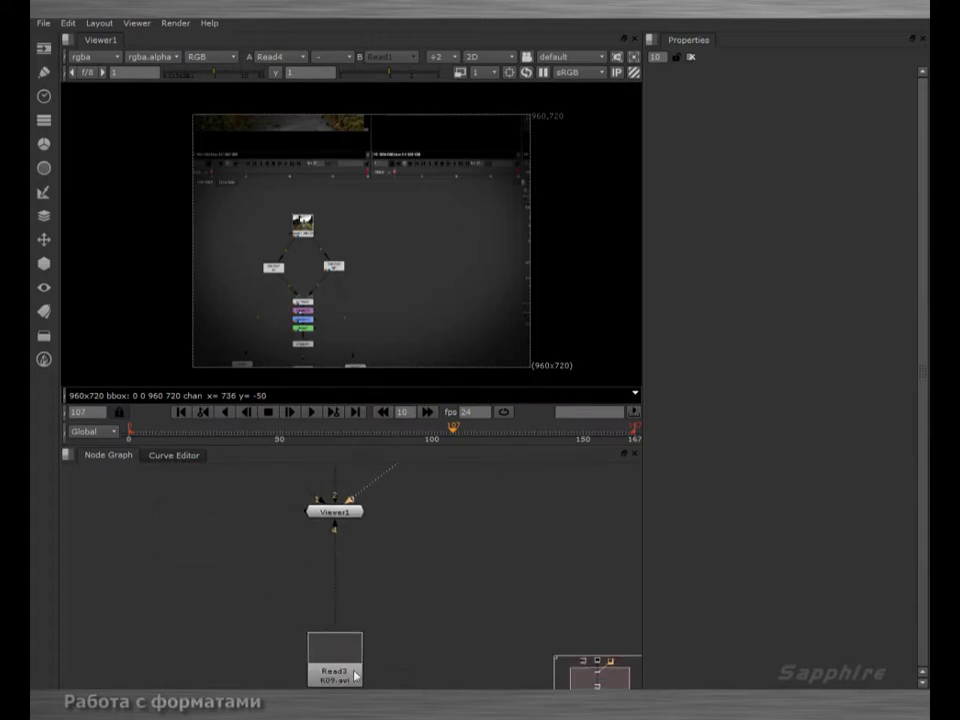
Display the K09.avi Read node below the viewer node and examine its format outline
{"action": "left_click", "coordinate": [355, 677]}
{"action": "key", "text": "1"}
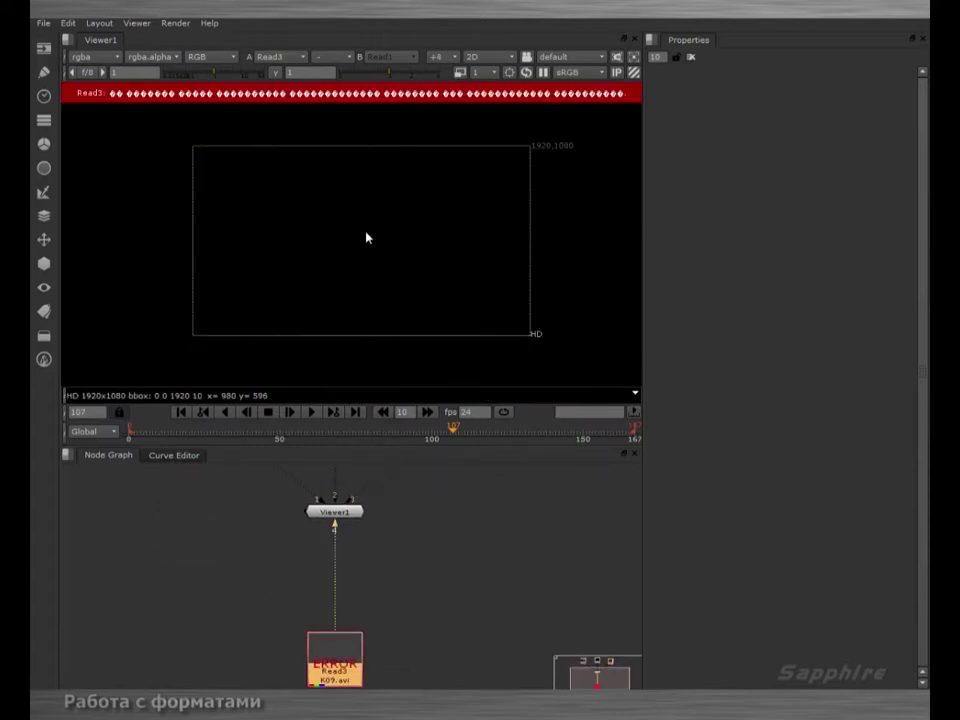
{"action": "middle_click_drag", "start_coordinate": [362, 158], "coordinate": [363, 209]}
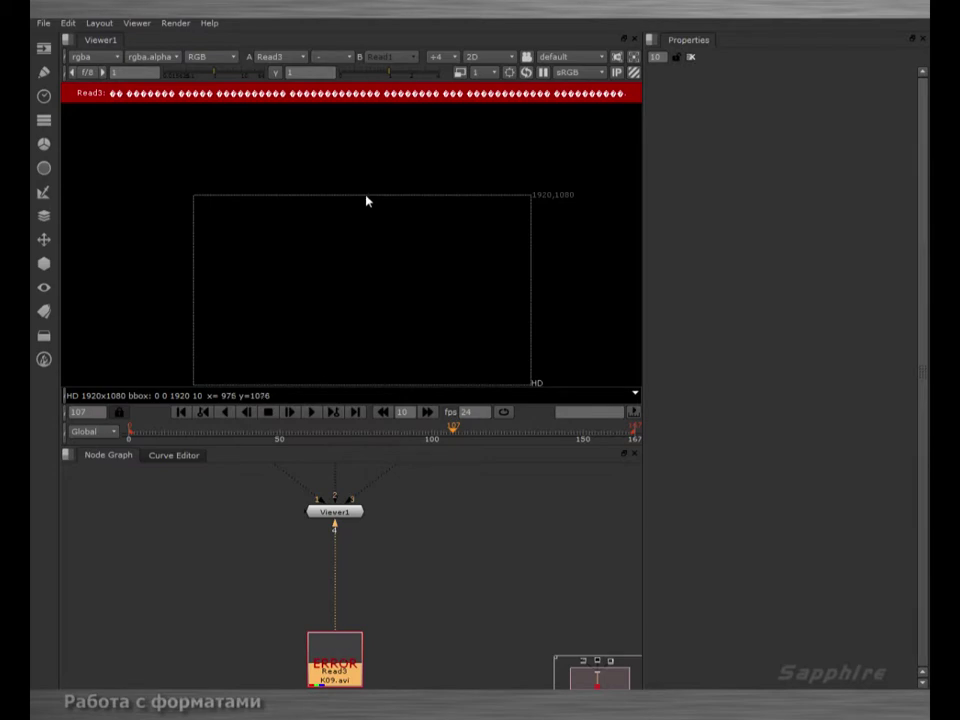
{"action": "middle_click_drag", "start_coordinate": [365, 203], "coordinate": [375, 159]}
{"action": "mouse_move", "coordinate": [371, 249]}
{"action": "middle_mouse_down"}
{"action": "mouse_move", "coordinate": [360, 219]}
{"action": "mouse_move", "coordinate": [364, 238]}
{"action": "middle_mouse_up"}
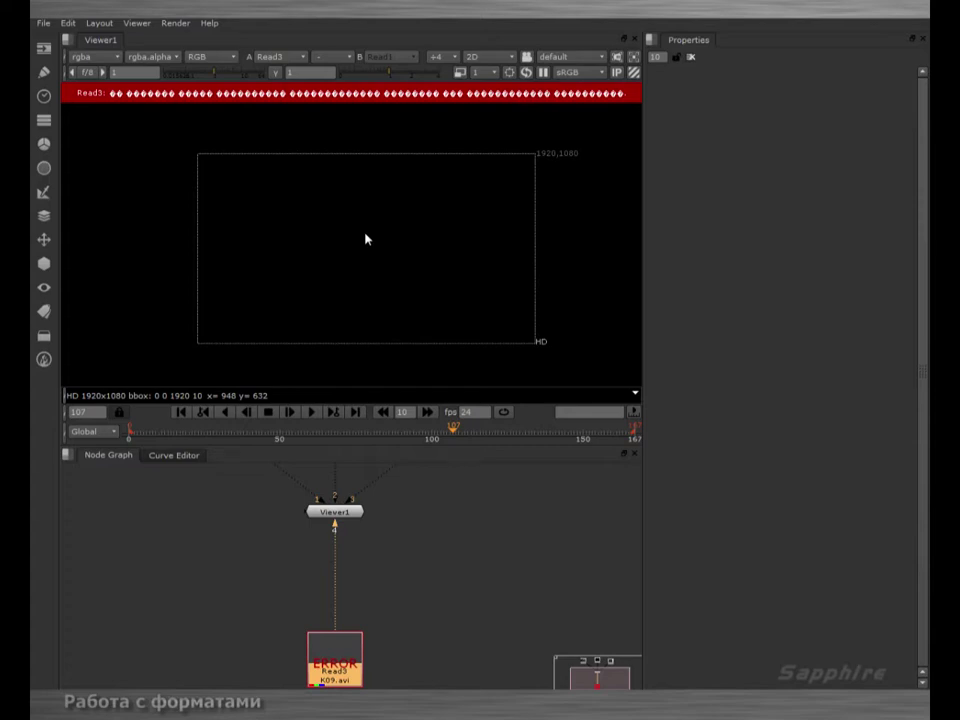
Check the program's version information, then dismiss the splash window
{"action": "left_click", "coordinate": [209, 22]}
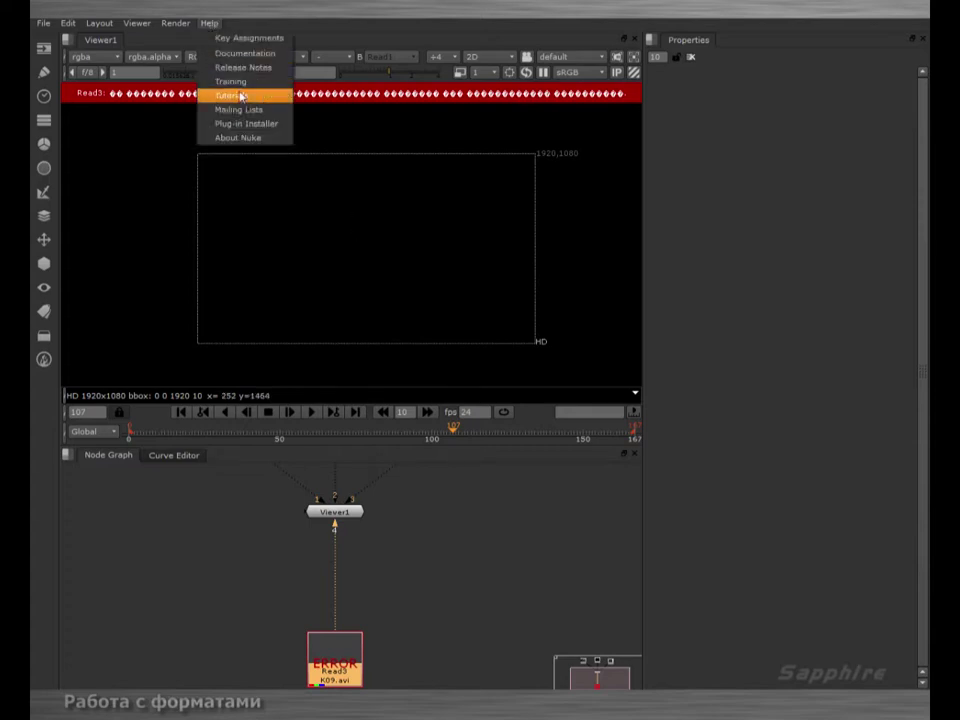
{"action": "left_click", "coordinate": [250, 137]}
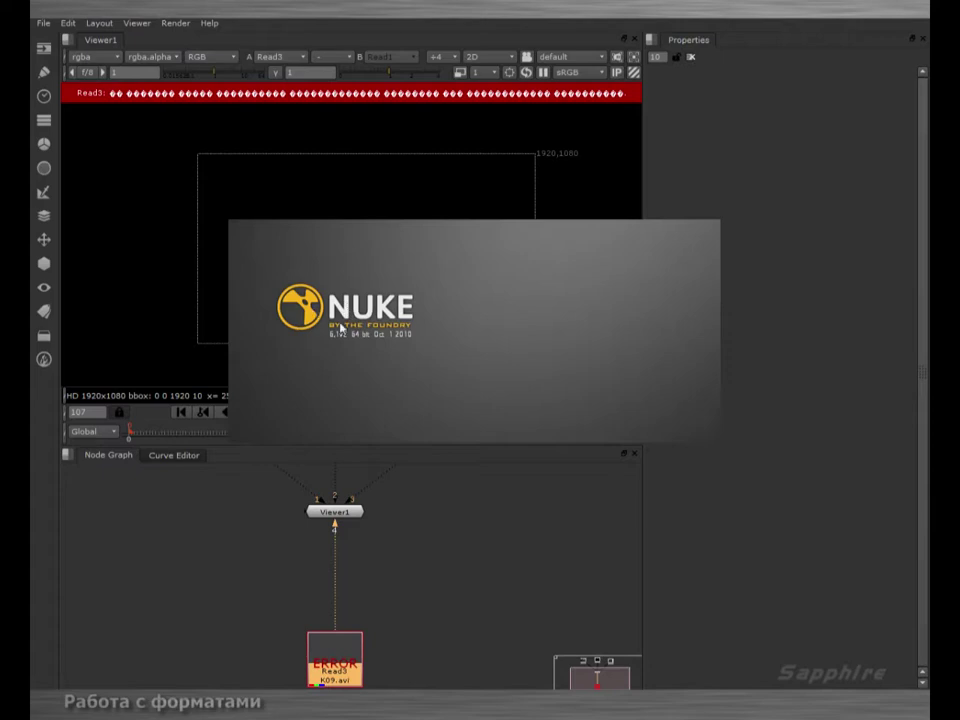
{"action": "left_click", "coordinate": [396, 338]}
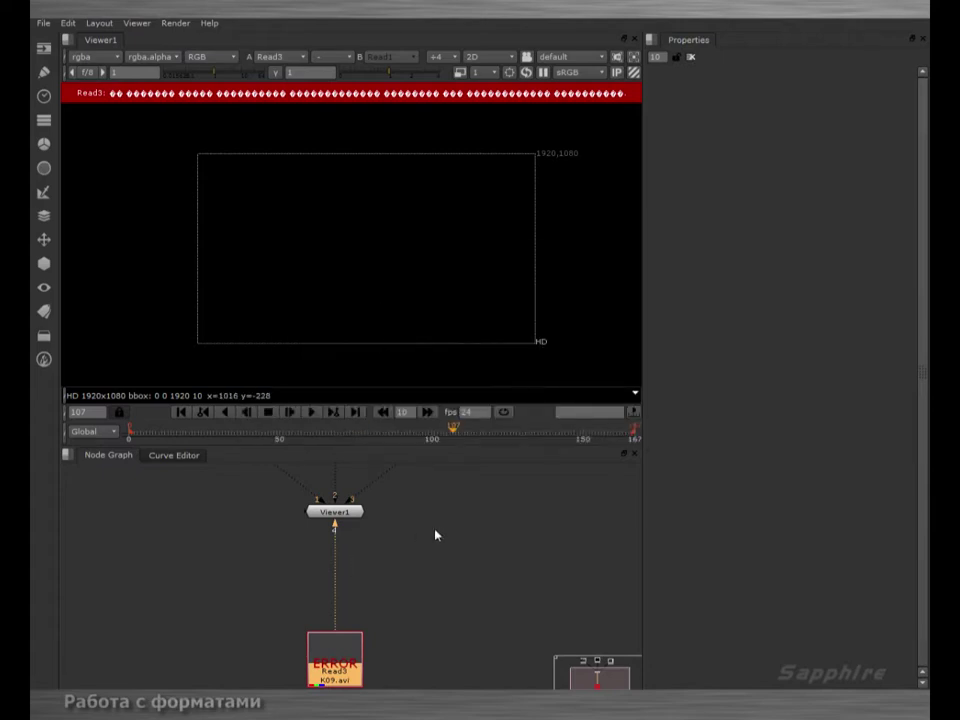
Open the properties of the Start.avi Read node to inspect its format settings
{"action": "middle_click_drag", "start_coordinate": [439, 371], "coordinate": [431, 381]}
{"action": "middle_click_drag", "start_coordinate": [425, 534], "coordinate": [424, 643]}
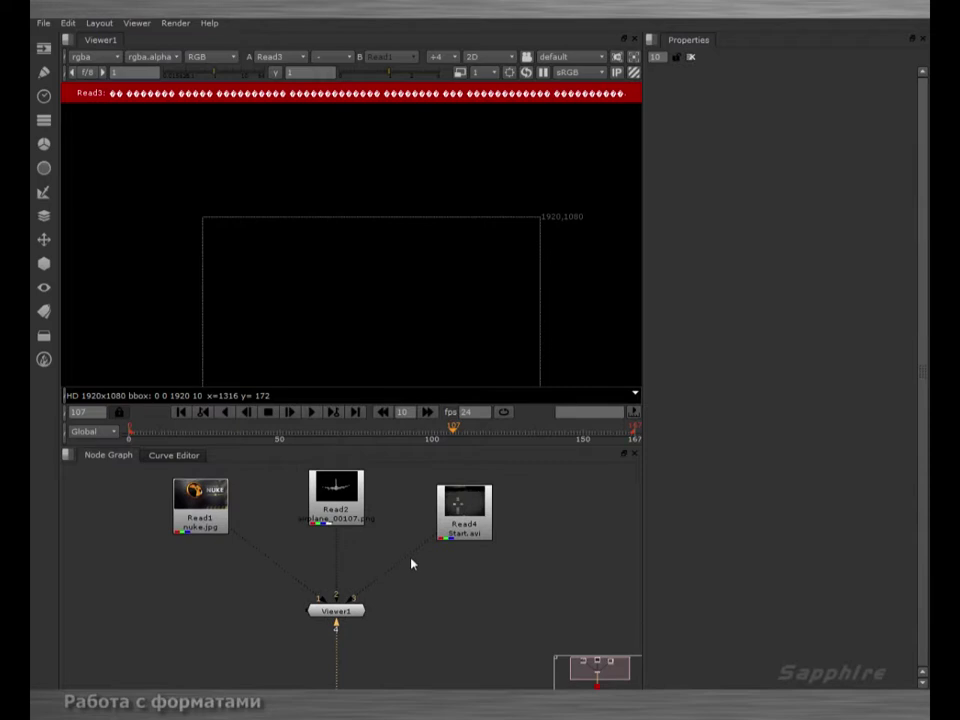
{"action": "middle_click_drag", "start_coordinate": [411, 561], "coordinate": [403, 606]}
{"action": "left_click", "coordinate": [457, 557]}
{"action": "double_click", "coordinate": [457, 557]}
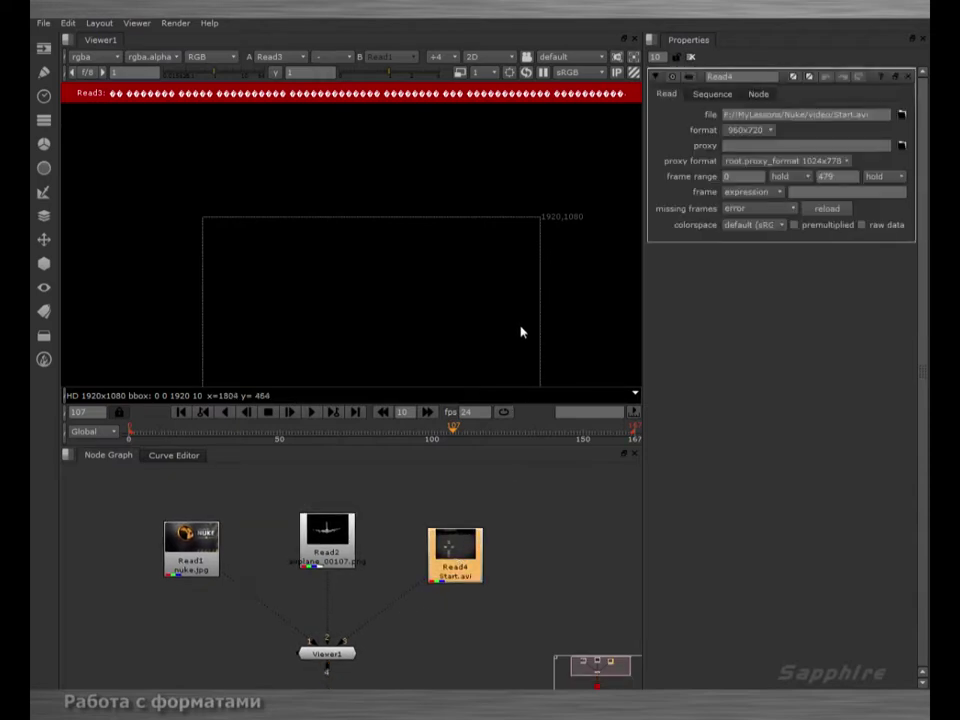
Display the airplane sequence, attach a Transform node to its Read node and set the rotation to 45
{"action": "key", "text": "2"}
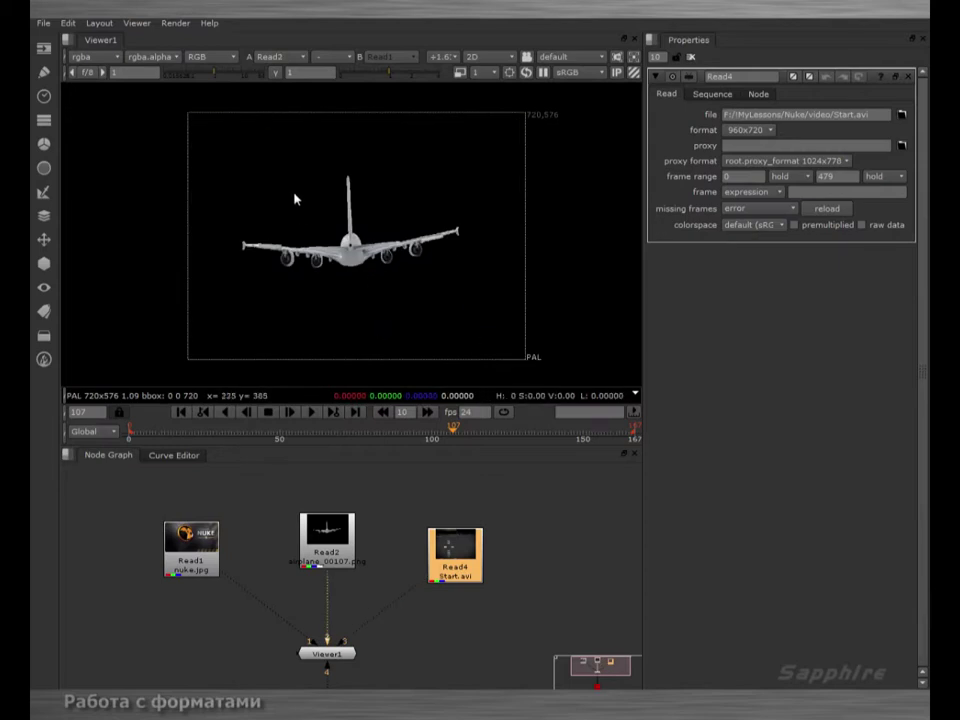
{"action": "mouse_move", "coordinate": [369, 258]}
{"action": "middle_mouse_down"}
{"action": "mouse_move", "coordinate": [331, 239]}
{"action": "mouse_move", "coordinate": [351, 253]}
{"action": "middle_mouse_up"}
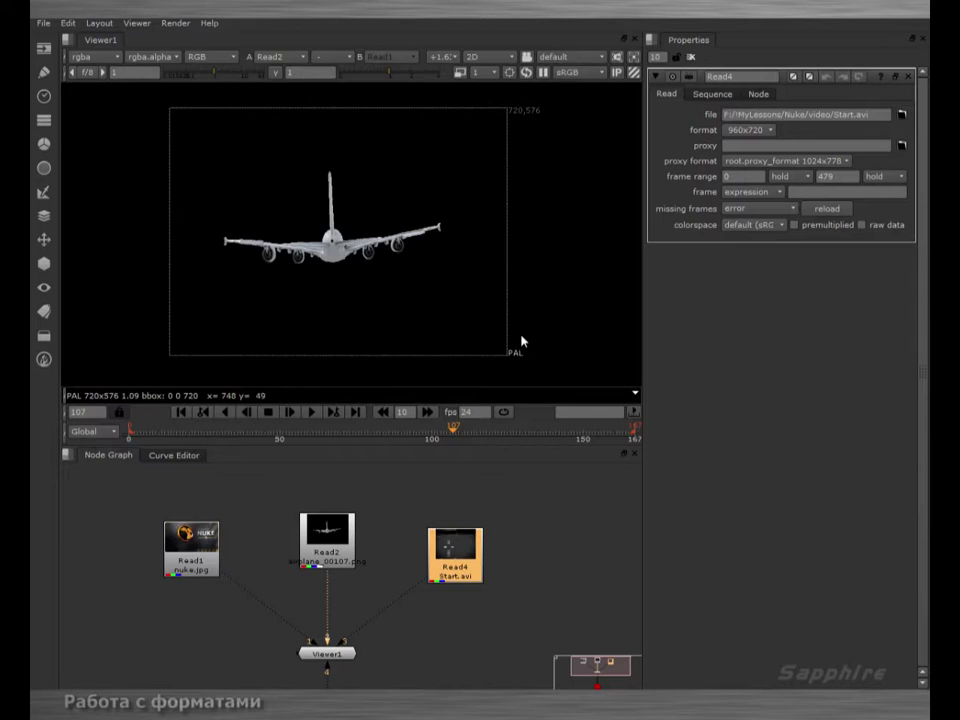
{"action": "left_click_drag", "start_coordinate": [341, 546], "coordinate": [341, 535]}
{"action": "key", "text": "t"}
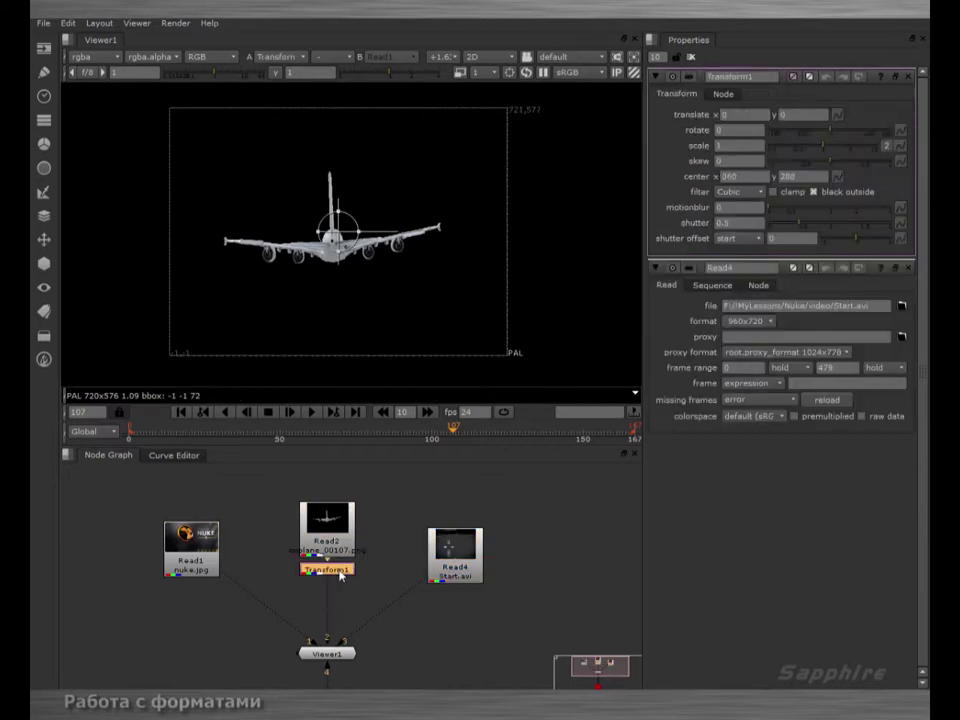
{"action": "left_click_drag", "start_coordinate": [827, 138], "coordinate": [846, 133]}
{"action": "middle_click_drag", "start_coordinate": [366, 238], "coordinate": [376, 240]}
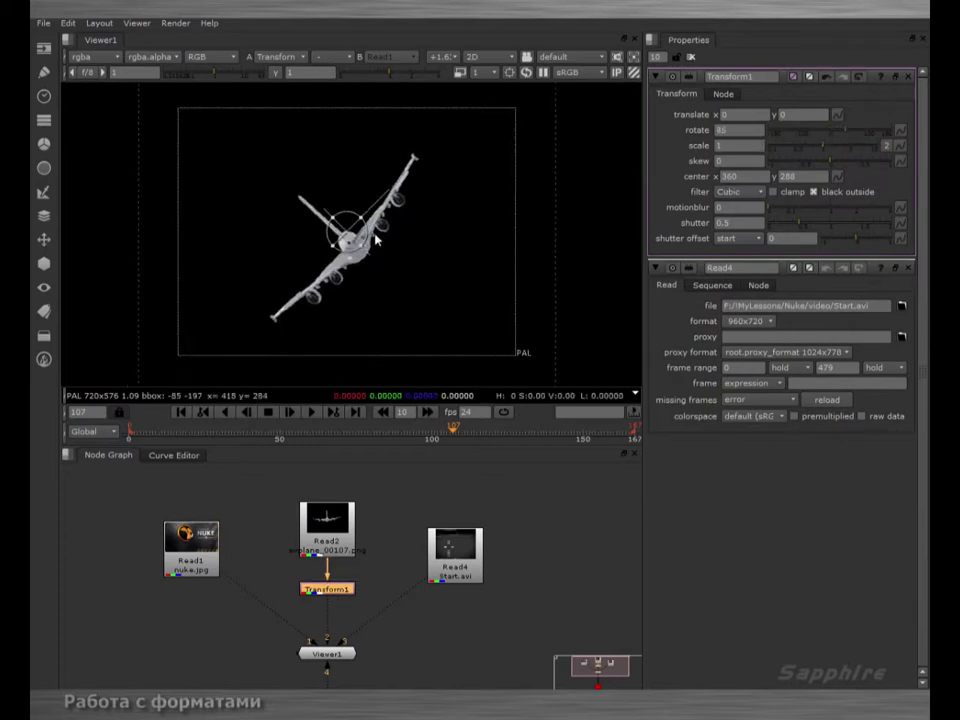
{"action": "scroll", "coordinate": [376, 240], "scroll_direction": "down", "scroll_amount": 1}
{"action": "middle_click_drag", "start_coordinate": [369, 208], "coordinate": [372, 236]}
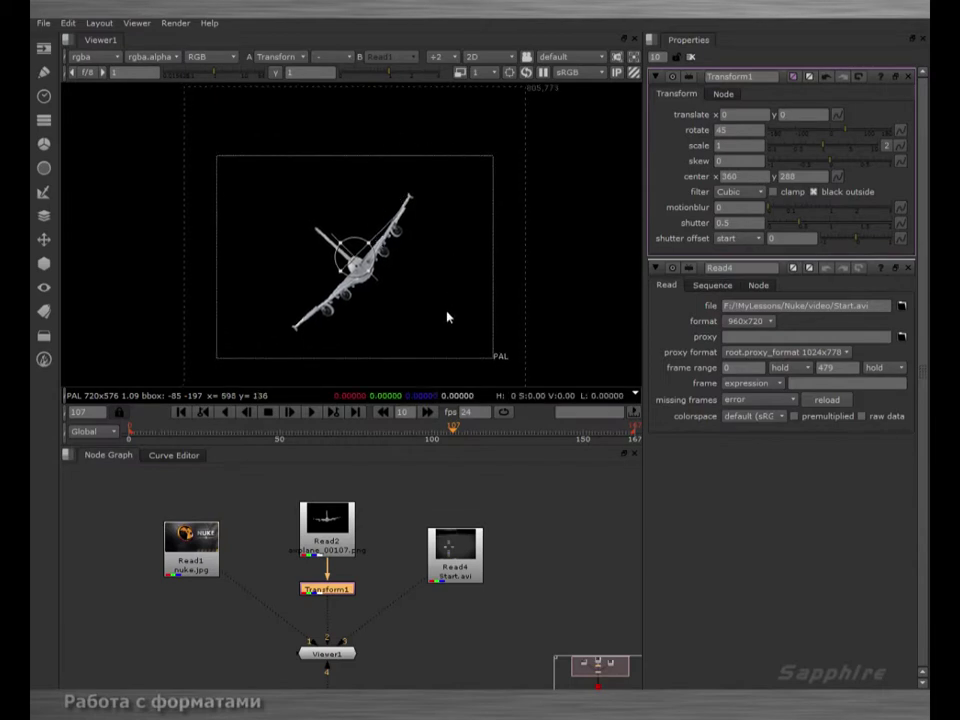
{"action": "middle_click_drag", "start_coordinate": [401, 311], "coordinate": [381, 236]}
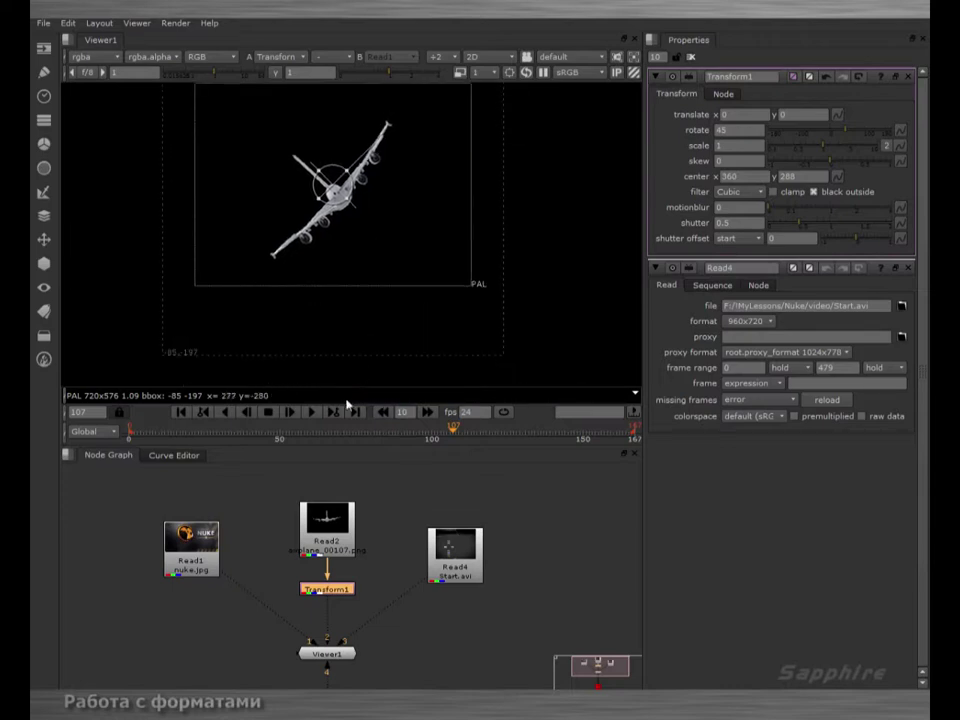
{"action": "middle_click_drag", "start_coordinate": [291, 193], "coordinate": [337, 204]}
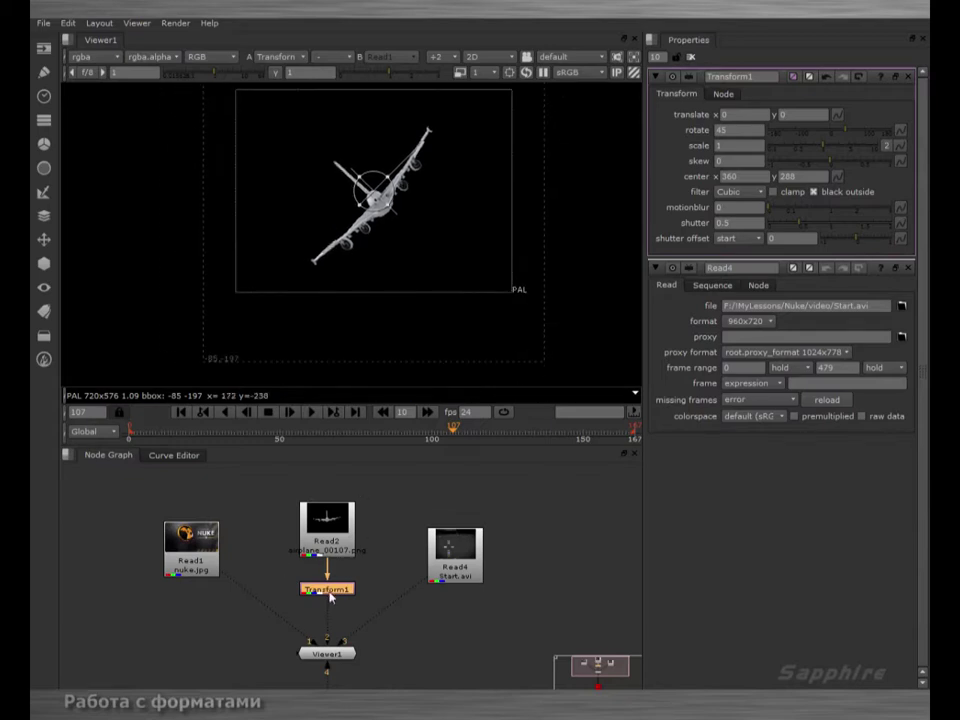
Attach a Transform node to the nuke.jpg Read node, display it in the viewer and set the rotation to 50
{"action": "left_click", "coordinate": [196, 549]}
{"action": "key", "text": "t"}
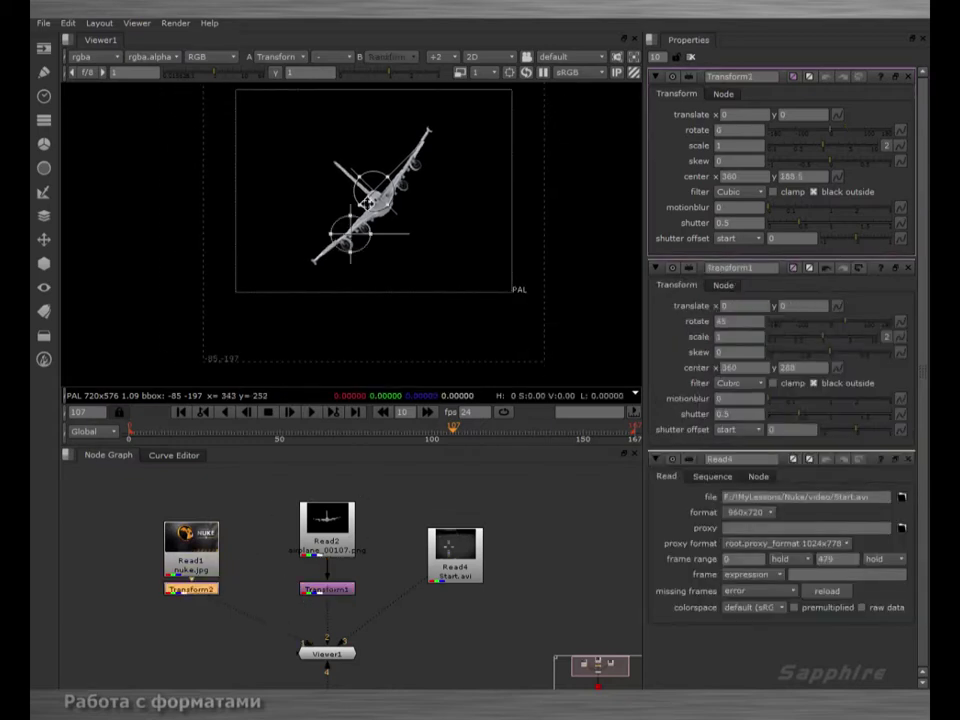
{"action": "key", "text": "1"}
{"action": "left_click_drag", "start_coordinate": [829, 137], "coordinate": [848, 135]}
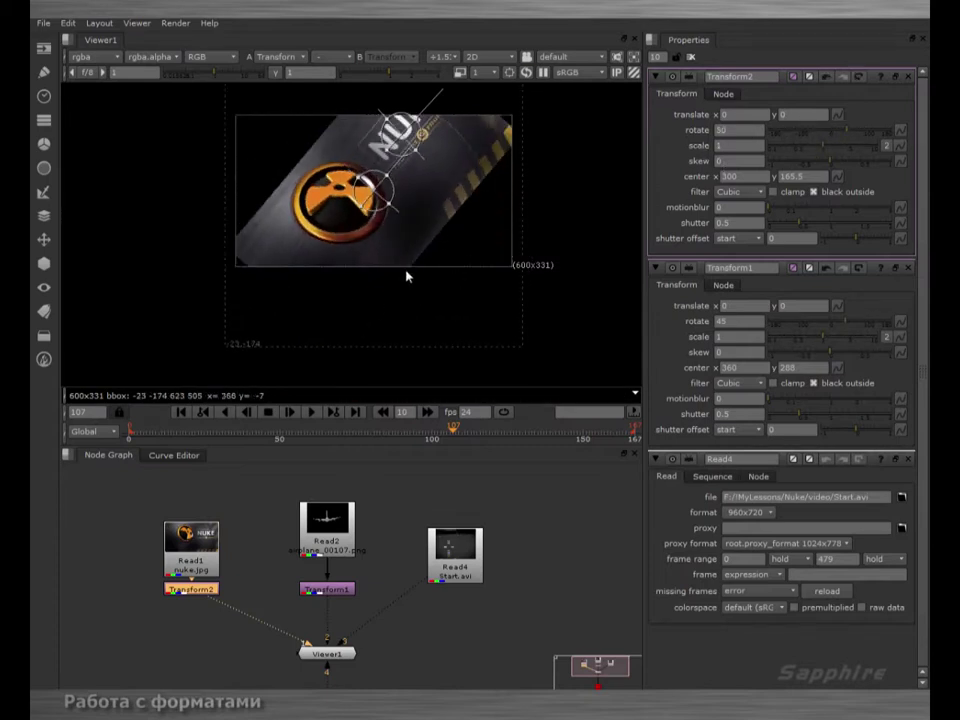
{"action": "middle_click_drag", "start_coordinate": [354, 264], "coordinate": [356, 289]}
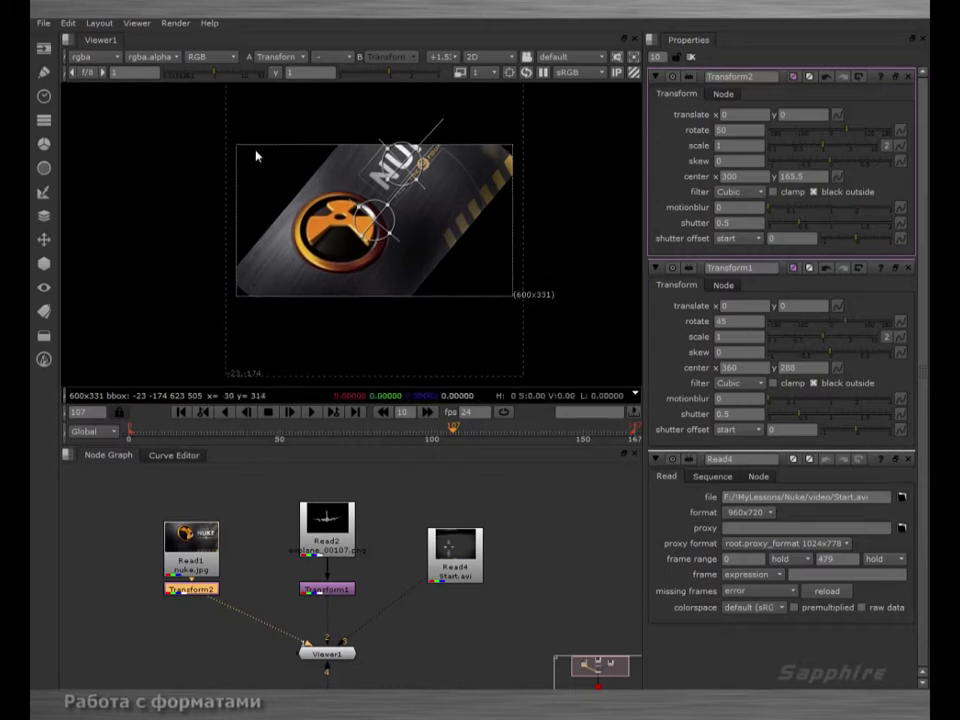
{"action": "middle_click_drag", "start_coordinate": [386, 223], "coordinate": [402, 199]}
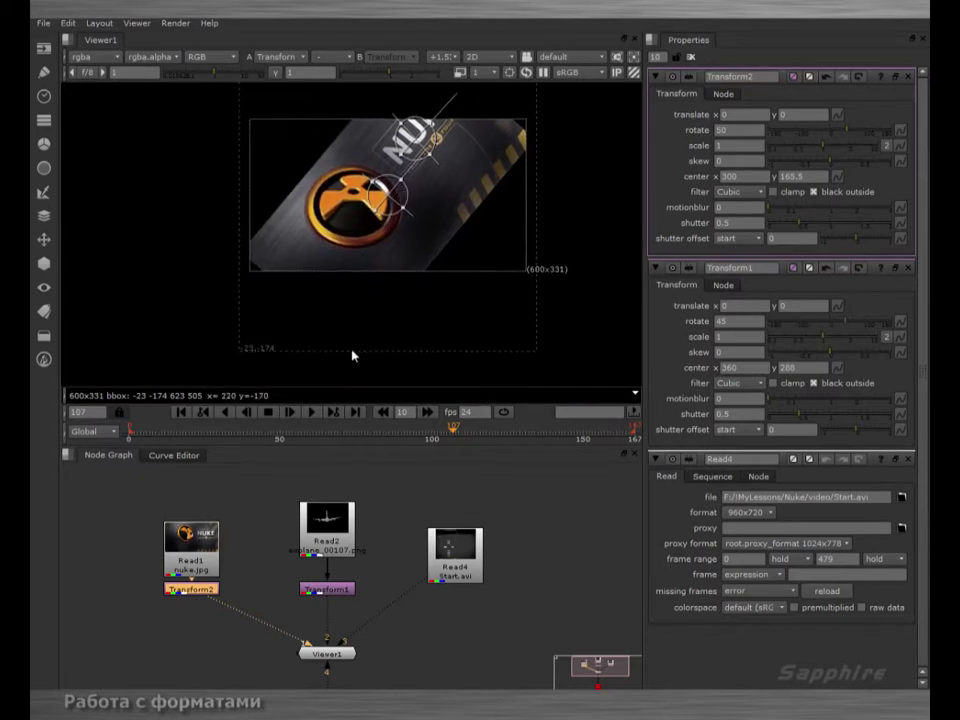
Inspect the upper and lower corners of the bounding box around the rotated nuke.jpg image
{"action": "middle_click_drag", "start_coordinate": [534, 144], "coordinate": [516, 293]}
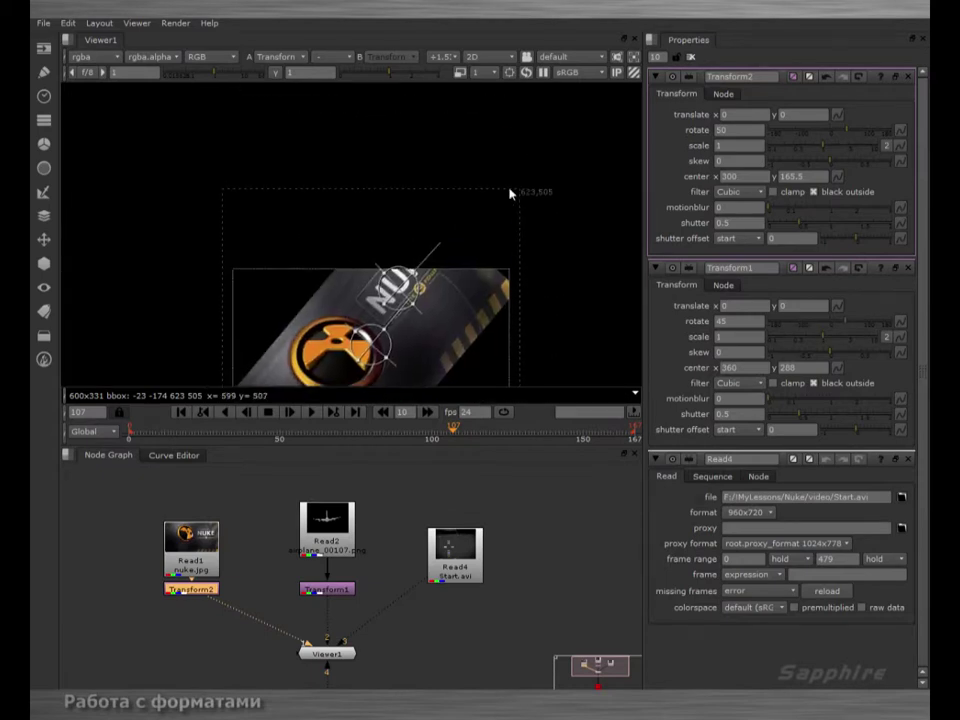
{"action": "middle_click_drag", "start_coordinate": [242, 240], "coordinate": [240, 227]}
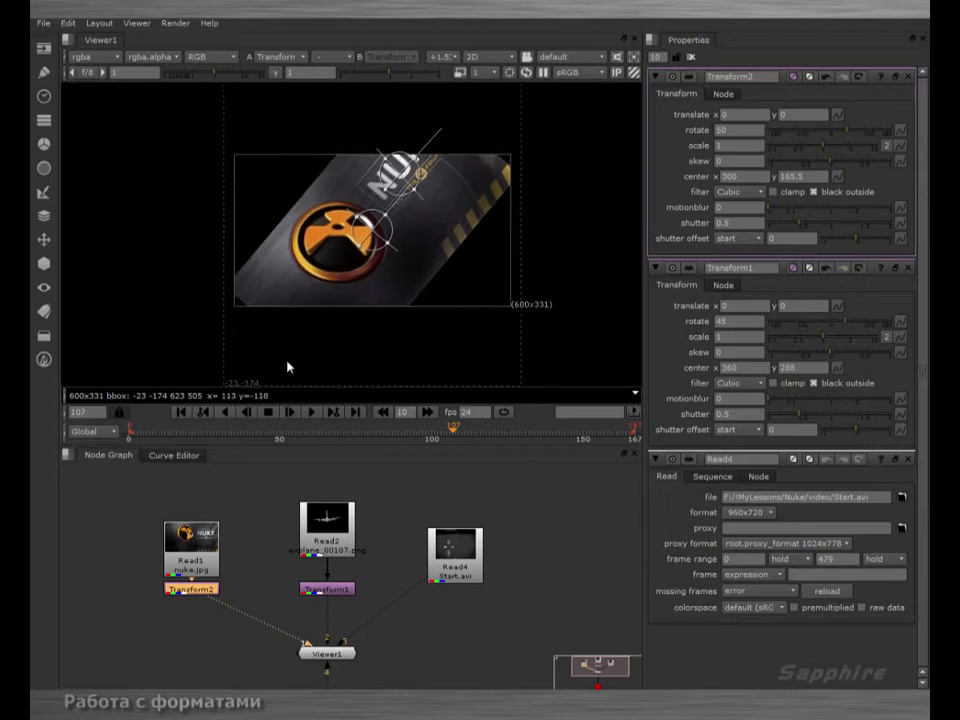
Close all open node properties and open the Project Settings to review the available full size formats
{"action": "left_click", "coordinate": [690, 57]}
{"action": "left_click", "coordinate": [583, 514]}
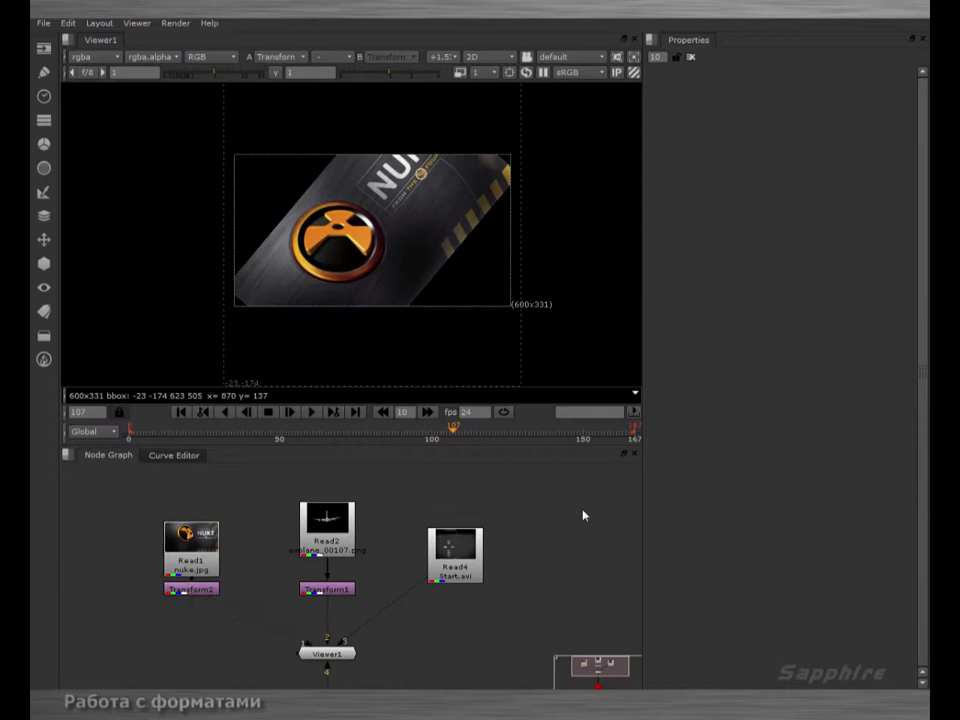
{"action": "key", "text": "s"}
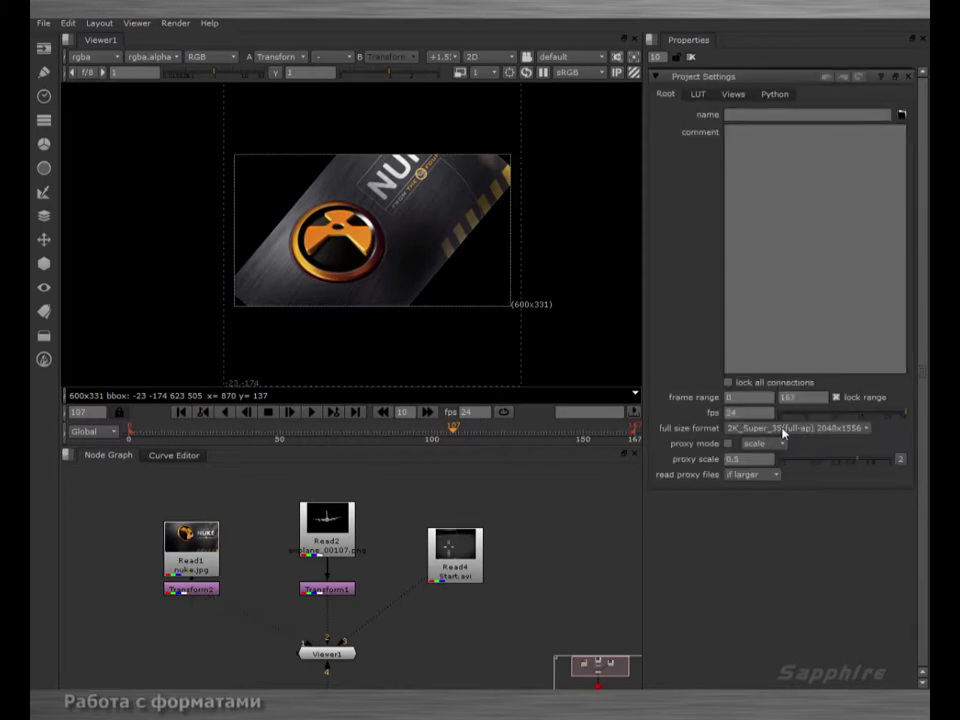
{"action": "left_click", "coordinate": [843, 426]}
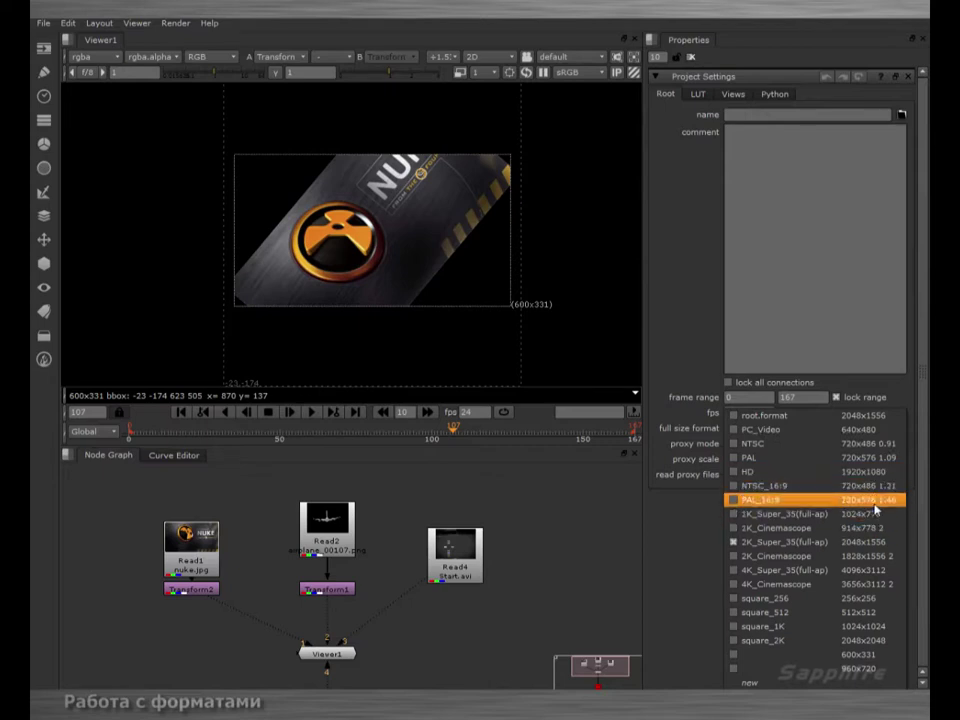
{"action": "left_click", "coordinate": [675, 565]}
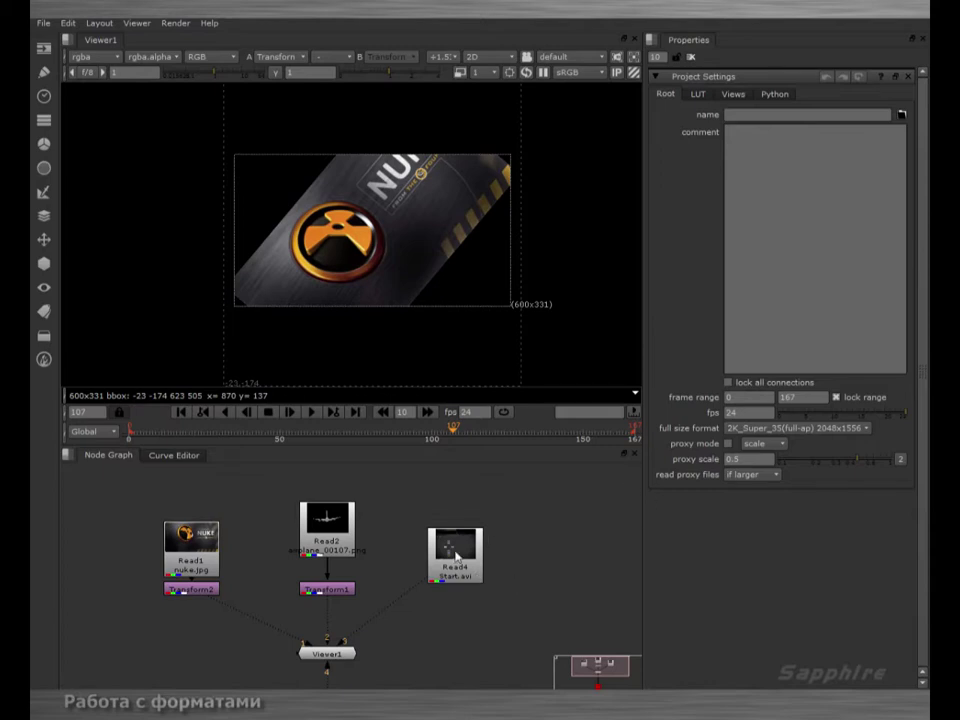
Delete the Transform nodes attached to the nuke.jpg and airplane Read nodes
{"action": "left_click_drag", "start_coordinate": [186, 563], "coordinate": [186, 546]}
{"action": "left_click", "coordinate": [195, 590]}
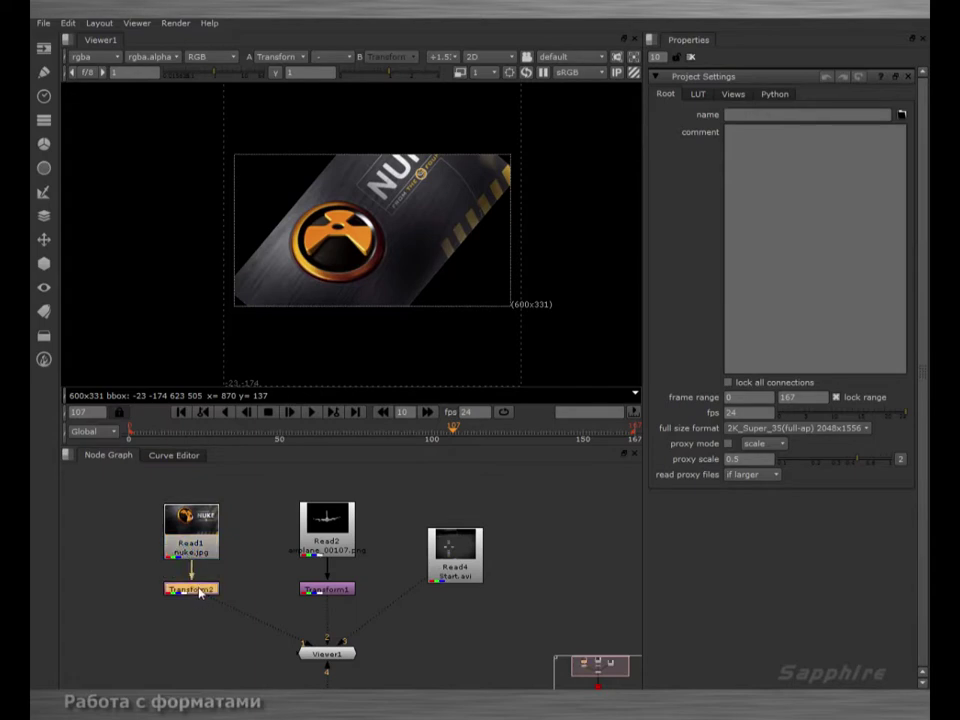
{"action": "key", "text": "Delete"}
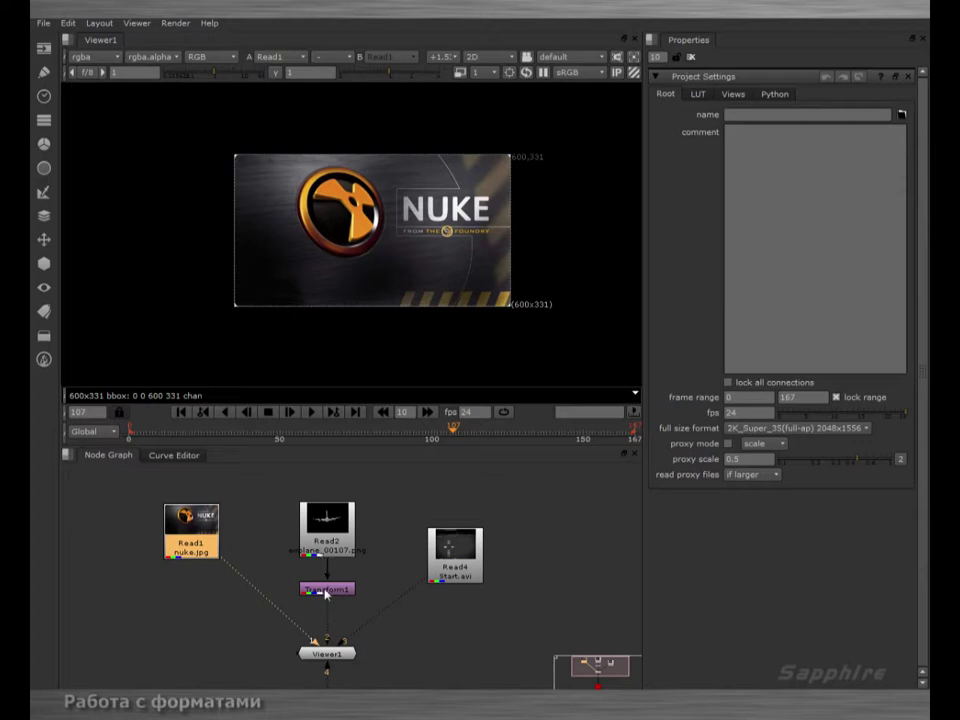
{"action": "left_click", "coordinate": [326, 589]}
{"action": "key", "text": "Delete"}
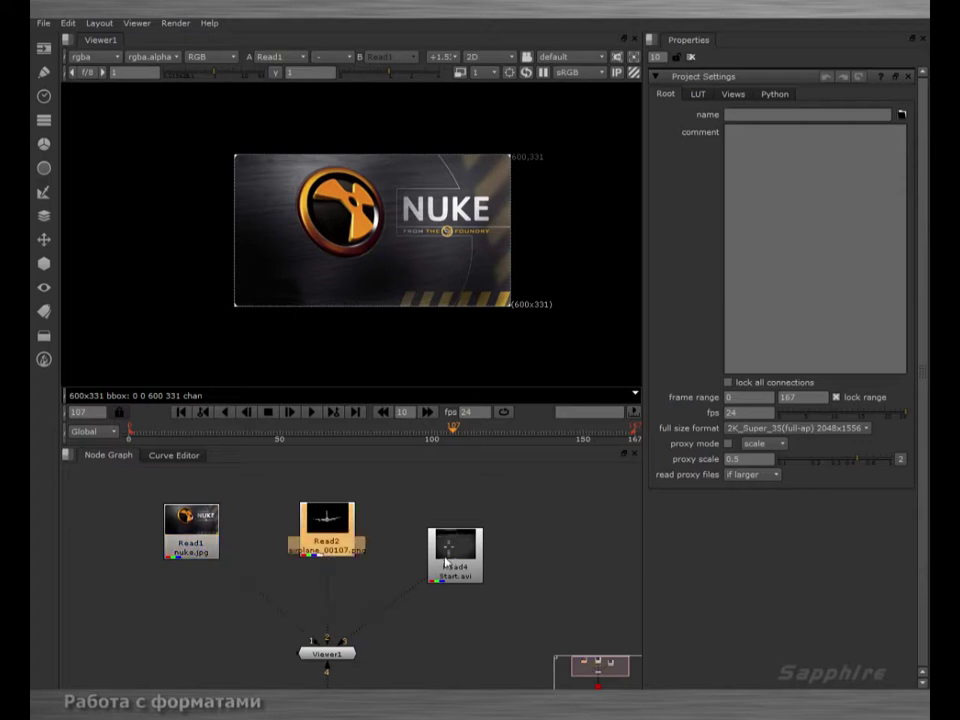
Delete the Start.avi and airplane Read nodes from the node graph
{"action": "left_click_drag", "start_coordinate": [445, 562], "coordinate": [465, 545]}
{"action": "key", "text": "Delete"}
{"action": "left_click", "coordinate": [320, 545]}
{"action": "key", "text": "Delete"}
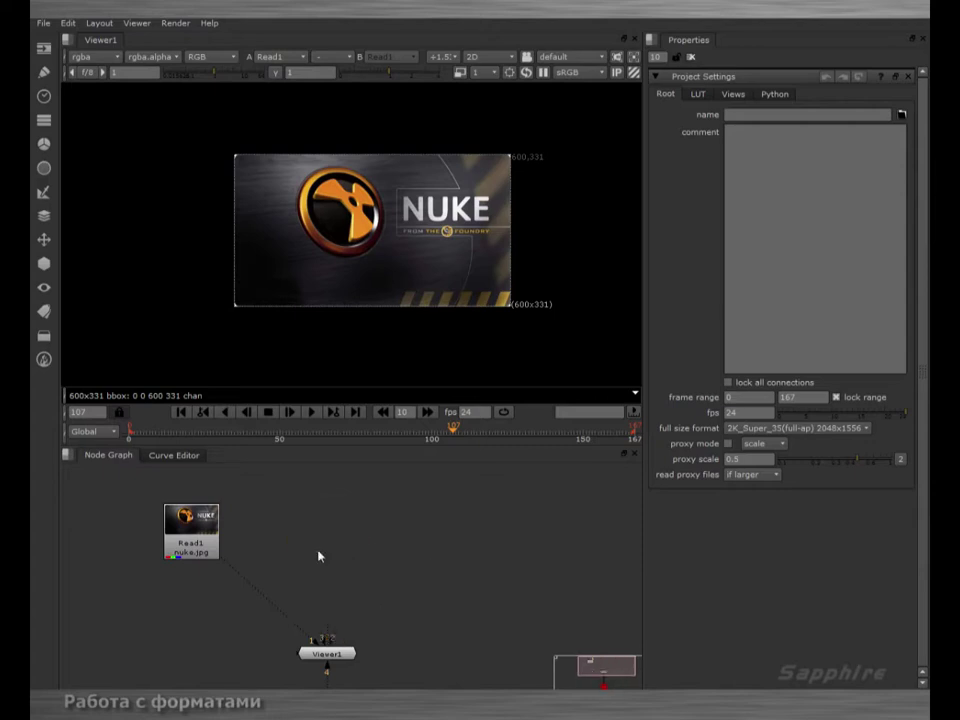
Place the nuke.jpg Read node directly above the Viewer and delete the leftover node connected below it
{"action": "left_click_drag", "start_coordinate": [208, 519], "coordinate": [344, 509]}
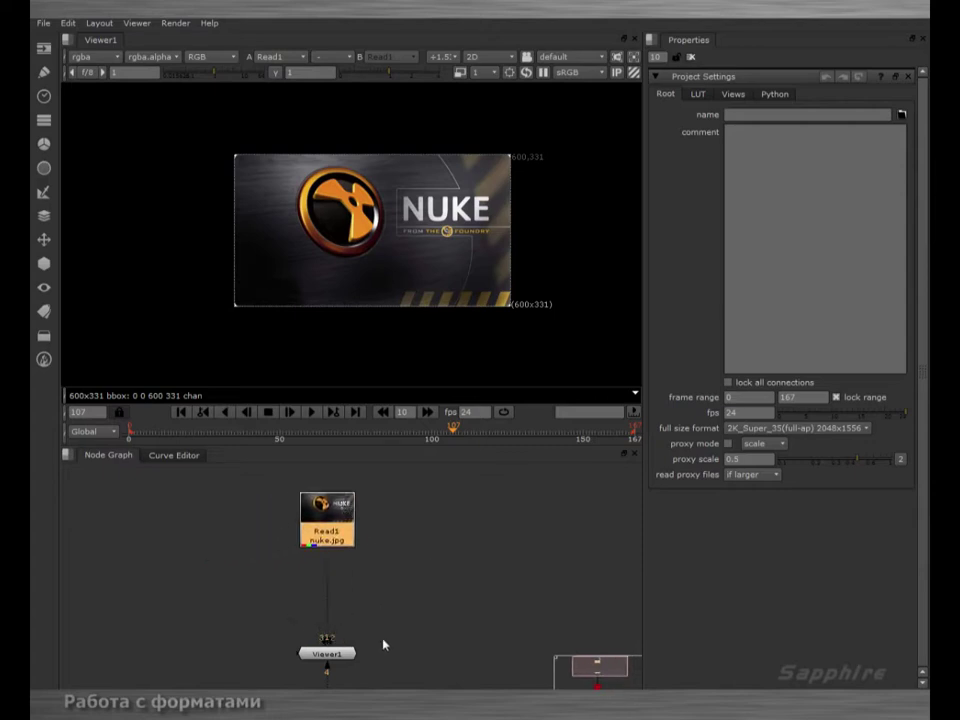
{"action": "middle_click_drag", "start_coordinate": [383, 645], "coordinate": [416, 456]}
{"action": "key", "text": "Delete"}
{"action": "middle_click_drag", "start_coordinate": [394, 538], "coordinate": [382, 676]}
{"action": "middle_click_drag", "start_coordinate": [420, 510], "coordinate": [409, 542]}
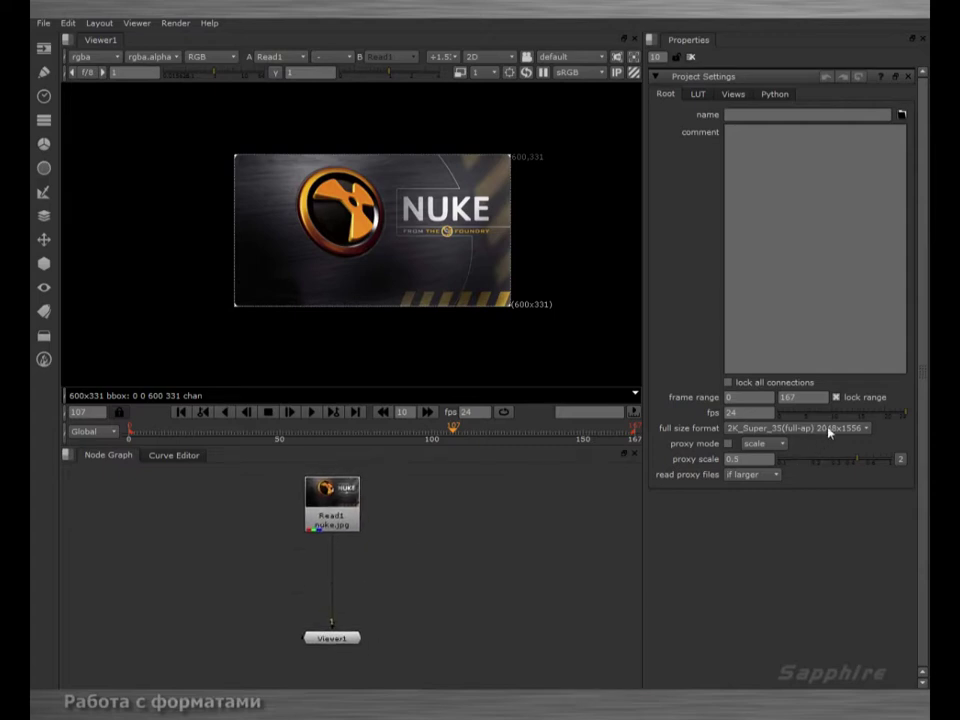
Choose 2K_Super_35(full-ap) 2048x1556 as the project's full size format and close the Project Settings
{"action": "left_click", "coordinate": [829, 432]}
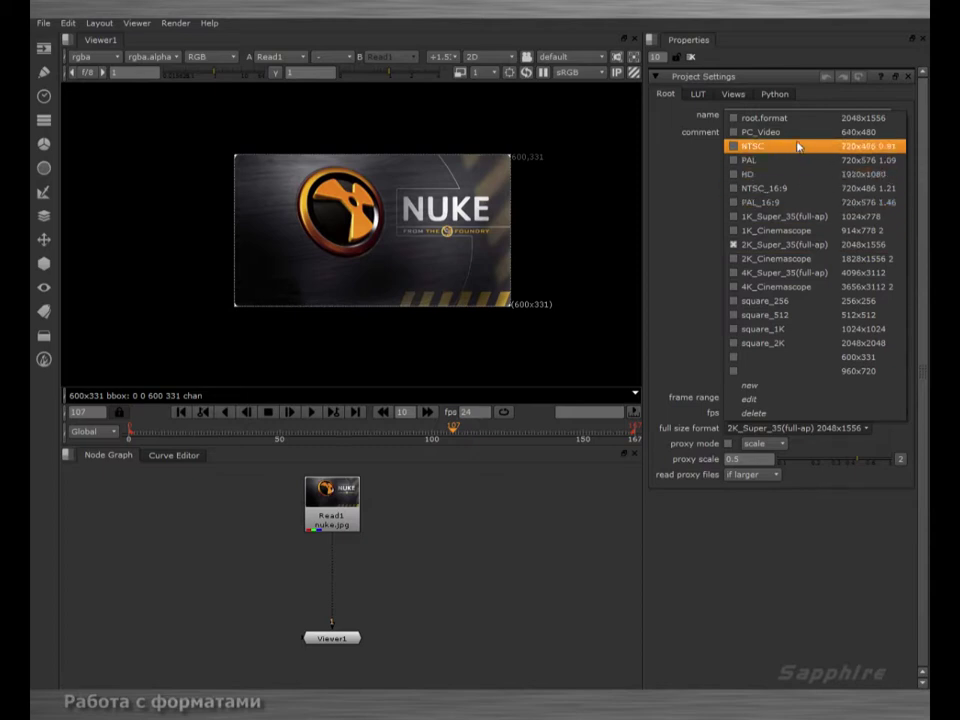
{"action": "left_click", "coordinate": [795, 246]}
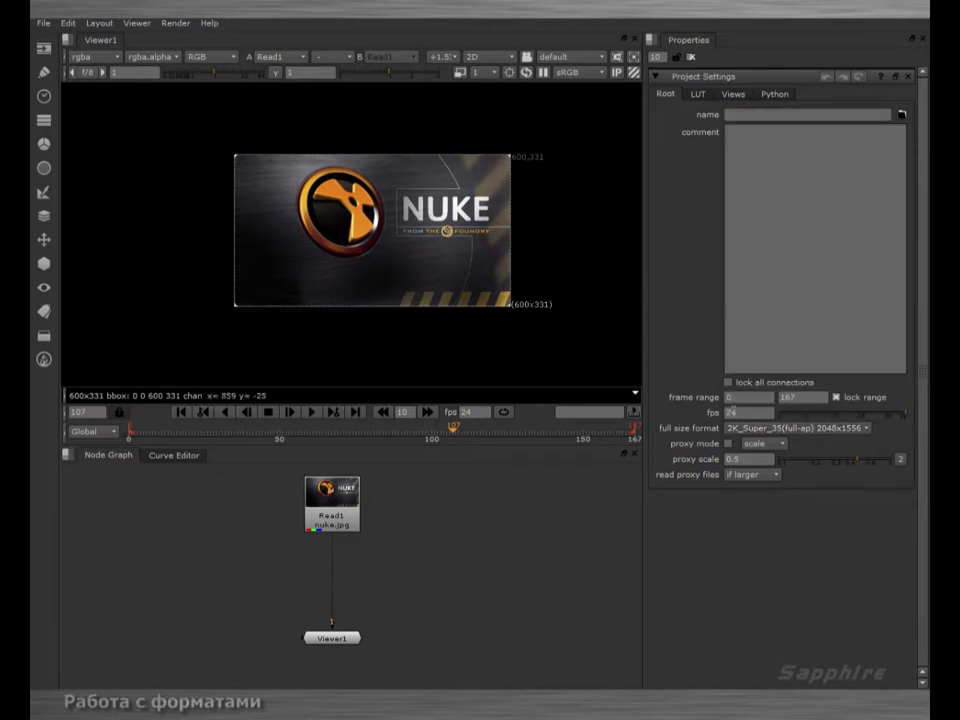
{"action": "left_click", "coordinate": [907, 77]}
Insert a Reformat node between the nuke.jpg Read node and the Viewer, spaced slightly below the Read node
{"action": "left_click", "coordinate": [337, 499]}
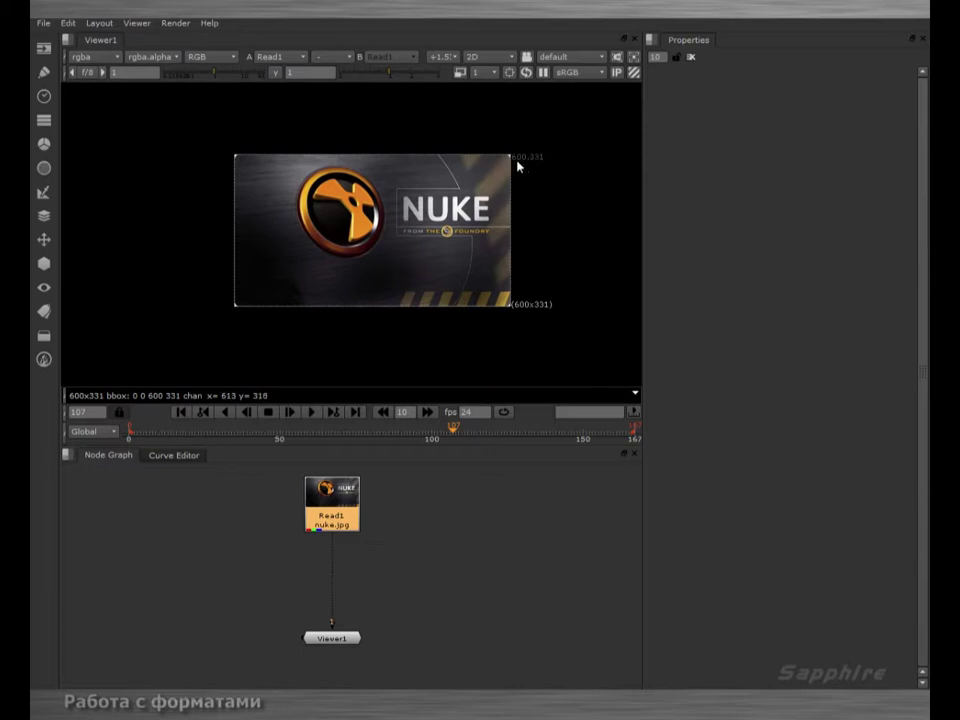
{"action": "middle_click_drag", "start_coordinate": [403, 251], "coordinate": [363, 209]}
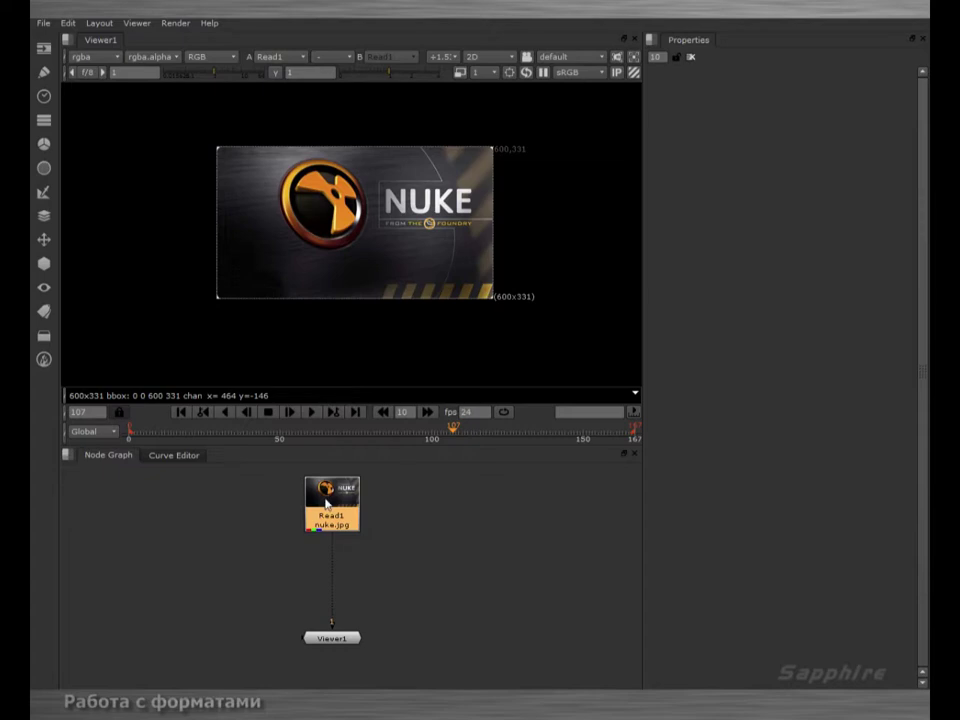
{"action": "left_click_drag", "start_coordinate": [327, 505], "coordinate": [343, 514]}
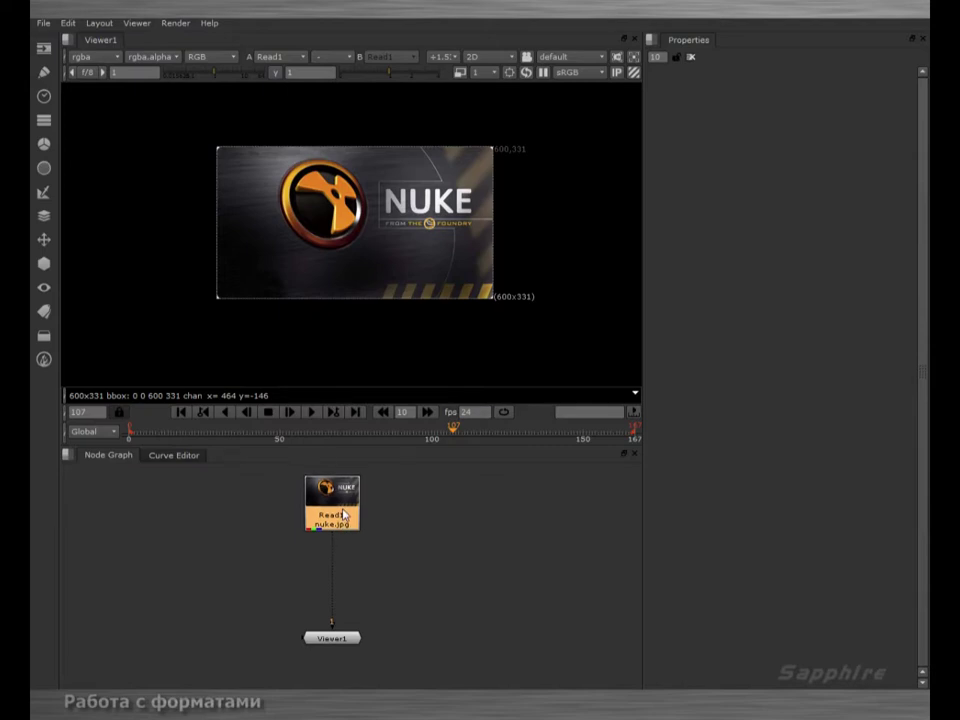
{"action": "type", "text": "n"}
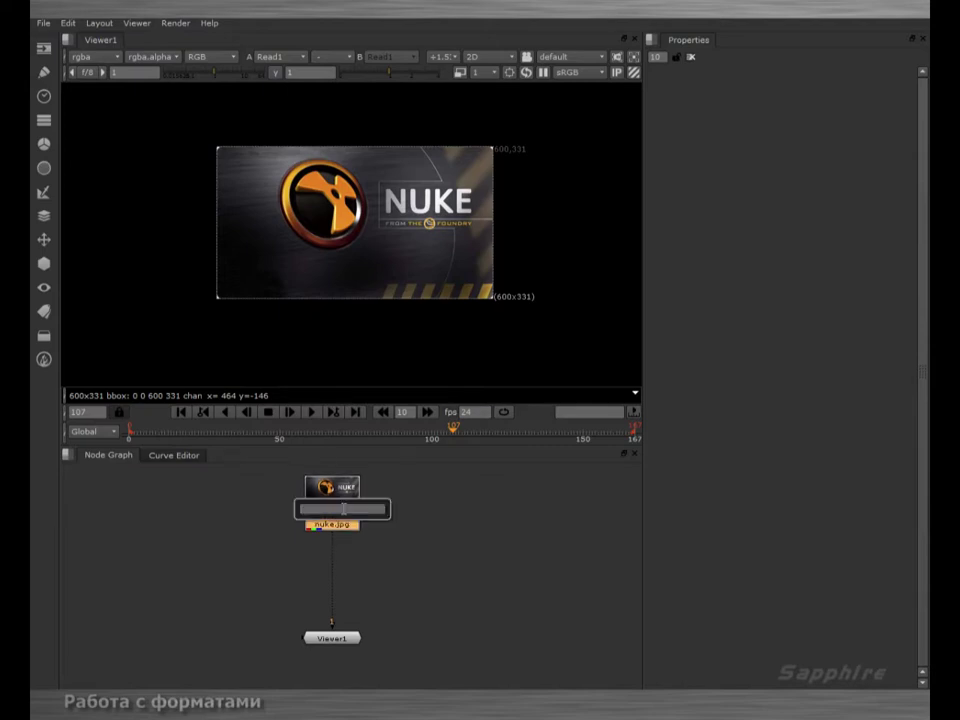
{"action": "type", "text": "refo"}
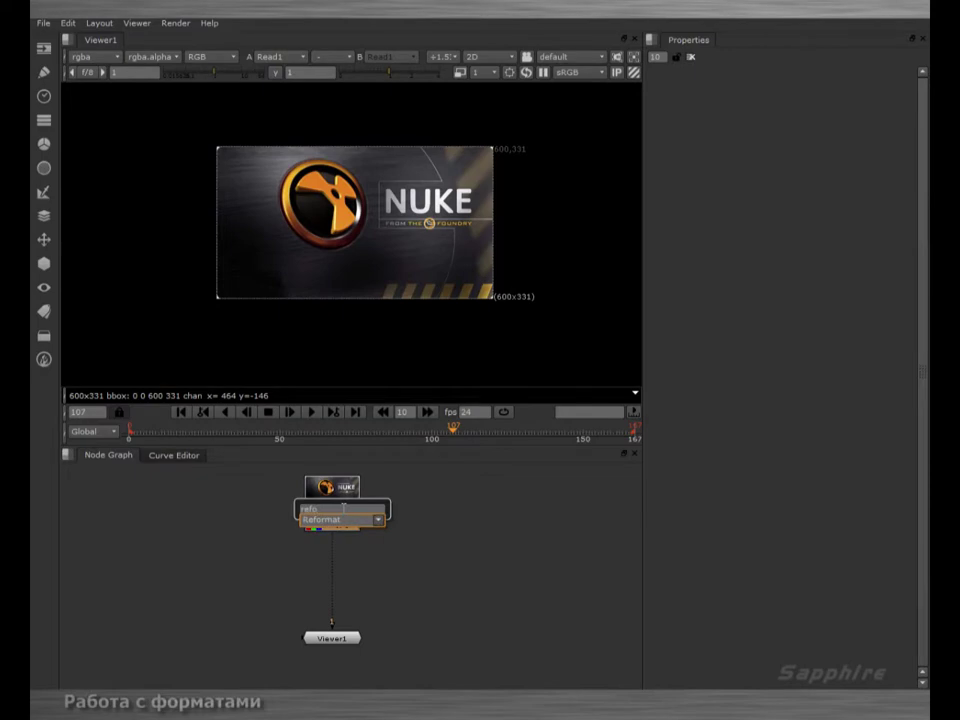
{"action": "key", "text": "Return"}
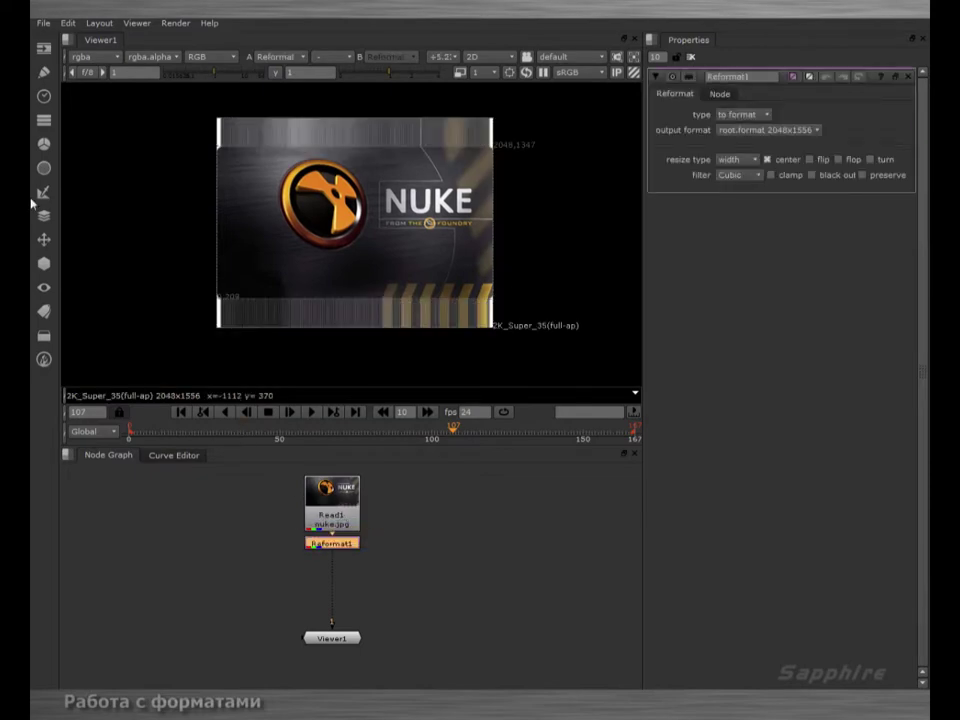
{"action": "left_click", "coordinate": [44, 239]}
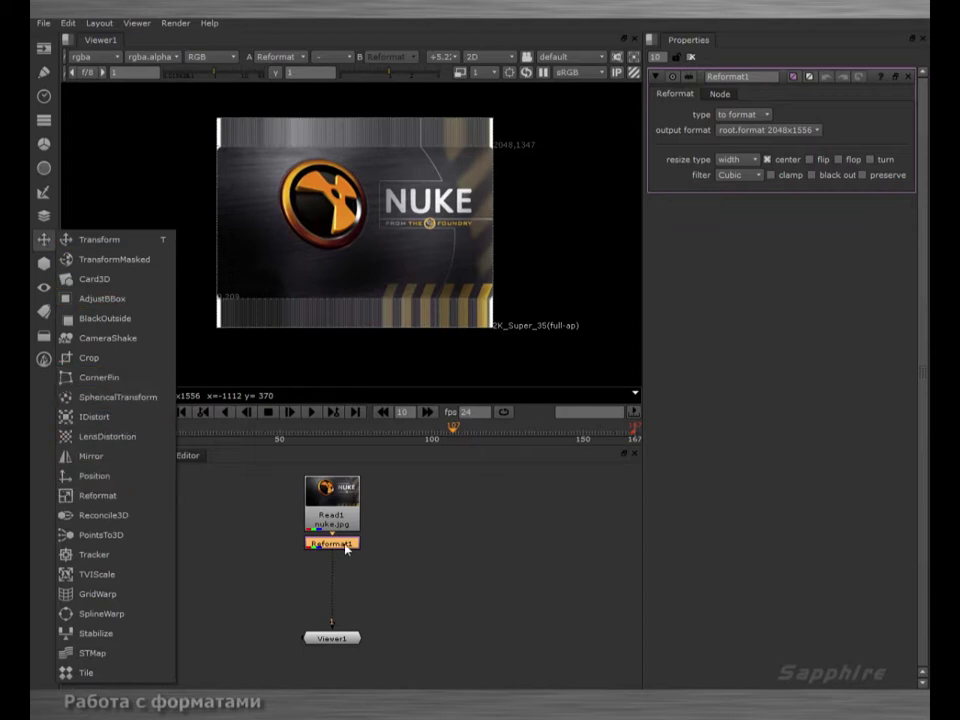
{"action": "left_click_drag", "start_coordinate": [346, 549], "coordinate": [343, 571]}
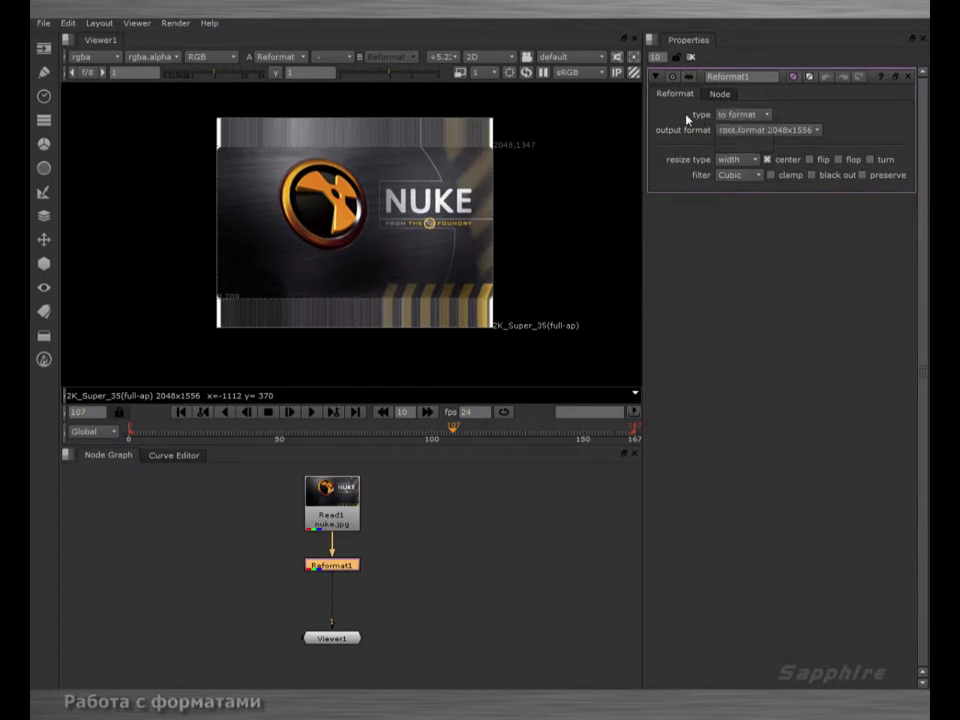
Review the Reformat node's type options and its list of output formats
{"action": "left_click", "coordinate": [748, 115]}
{"action": "left_click", "coordinate": [750, 116]}
{"action": "left_click", "coordinate": [810, 130]}
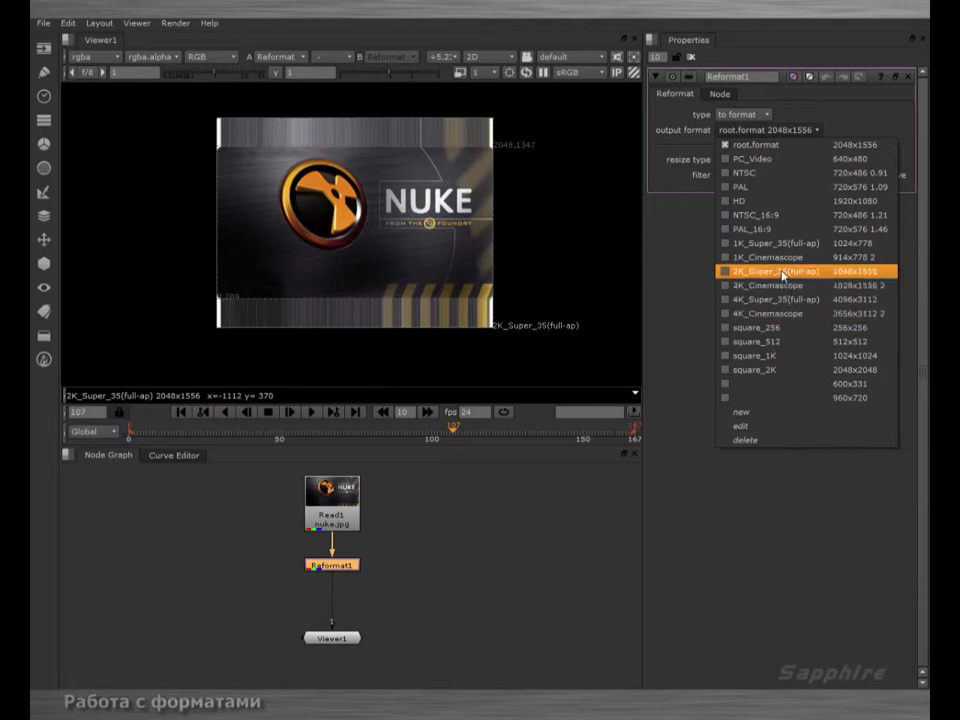
{"action": "left_click", "coordinate": [680, 287]}
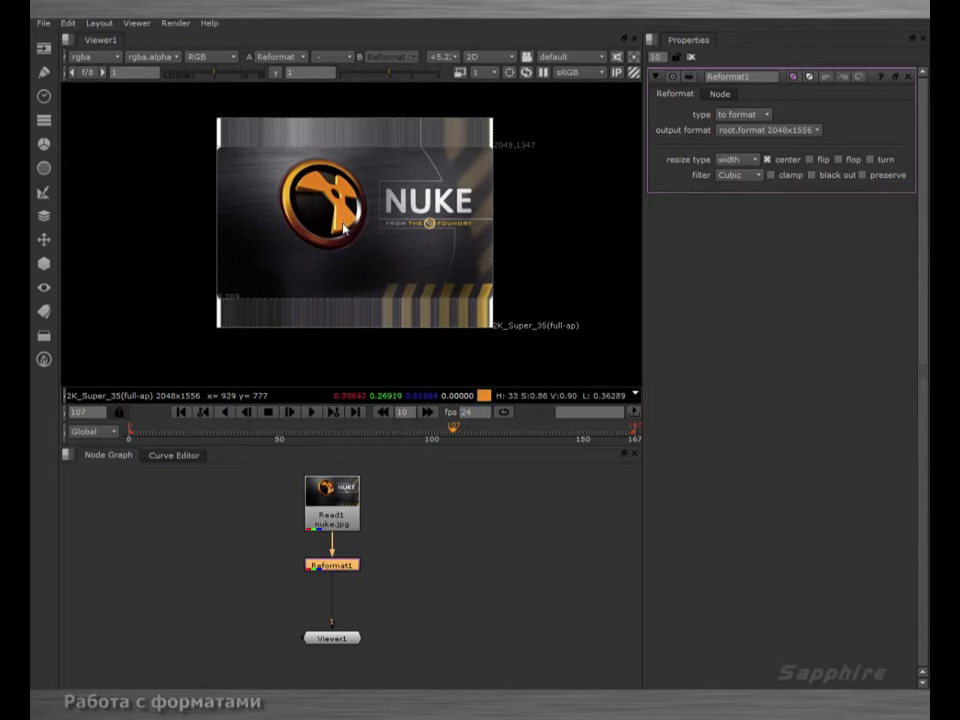
Try a BlackOutside node after the Reformat node, close its properties and delete it
{"action": "left_click", "coordinate": [52, 241]}
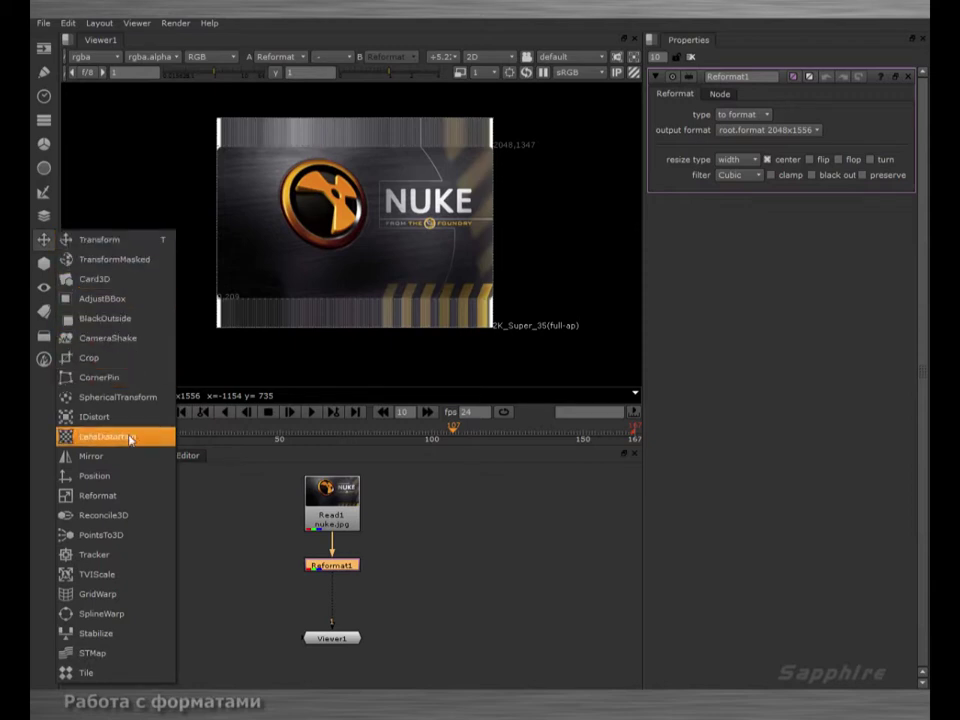
{"action": "left_click", "coordinate": [126, 324]}
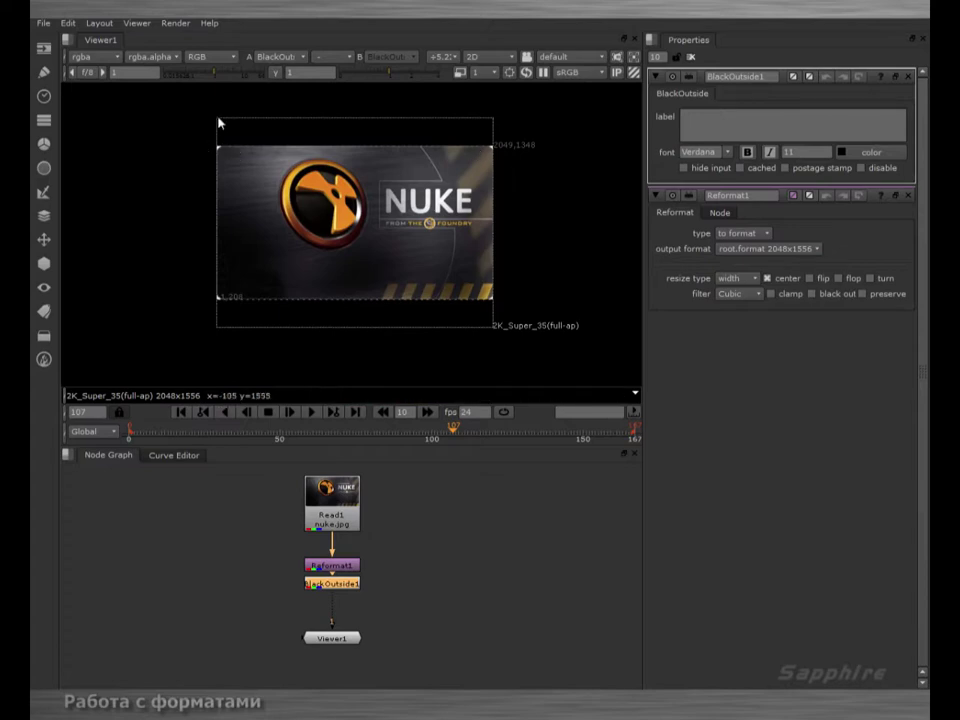
{"action": "left_click", "coordinate": [908, 77]}
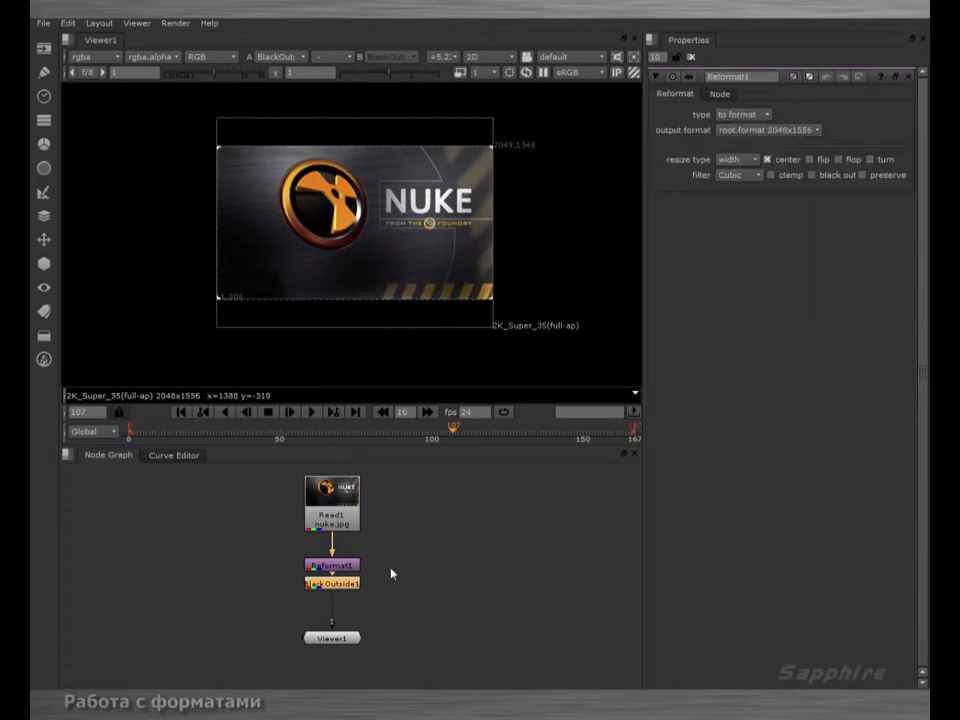
{"action": "key", "text": "Delete"}
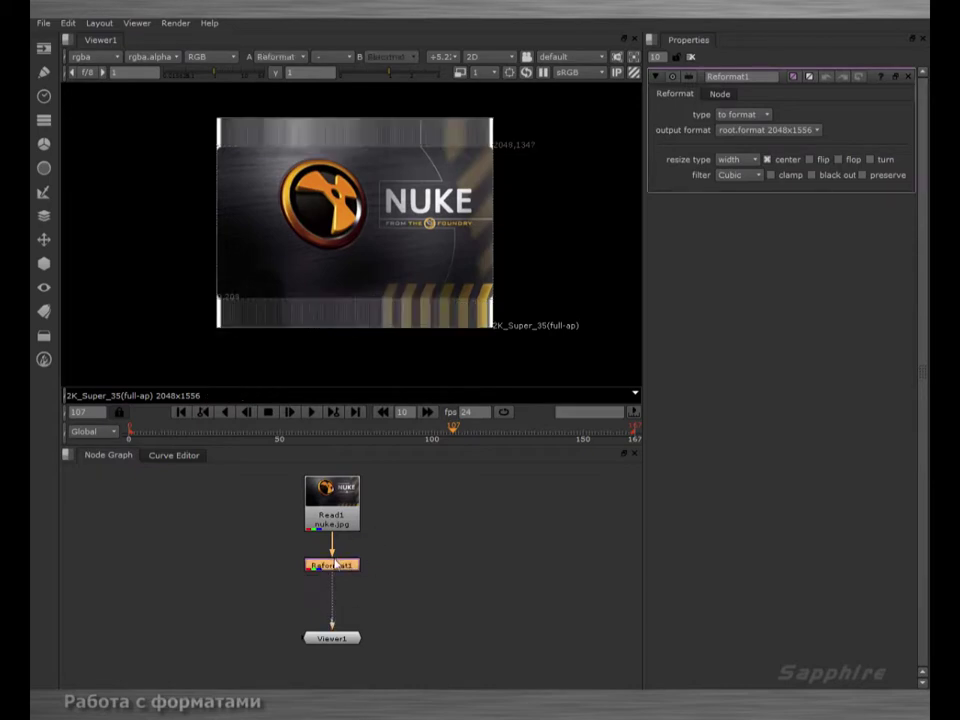
Enable the Reformat node's black outside option and disable it again
{"action": "left_click", "coordinate": [861, 175]}
{"action": "left_click", "coordinate": [812, 176]}
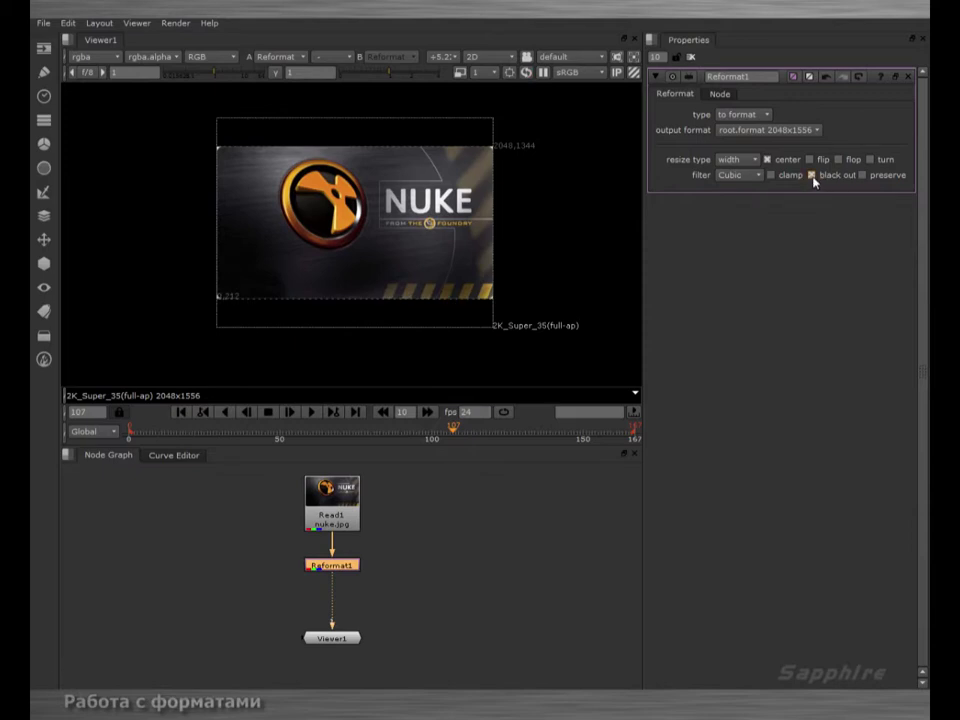
{"action": "left_click", "coordinate": [812, 176]}
Try PC_Video 640x480 as the Reformat output format, and switch it to 2K_Super_35(full-ap) 2048x1556
{"action": "left_click", "coordinate": [767, 131]}
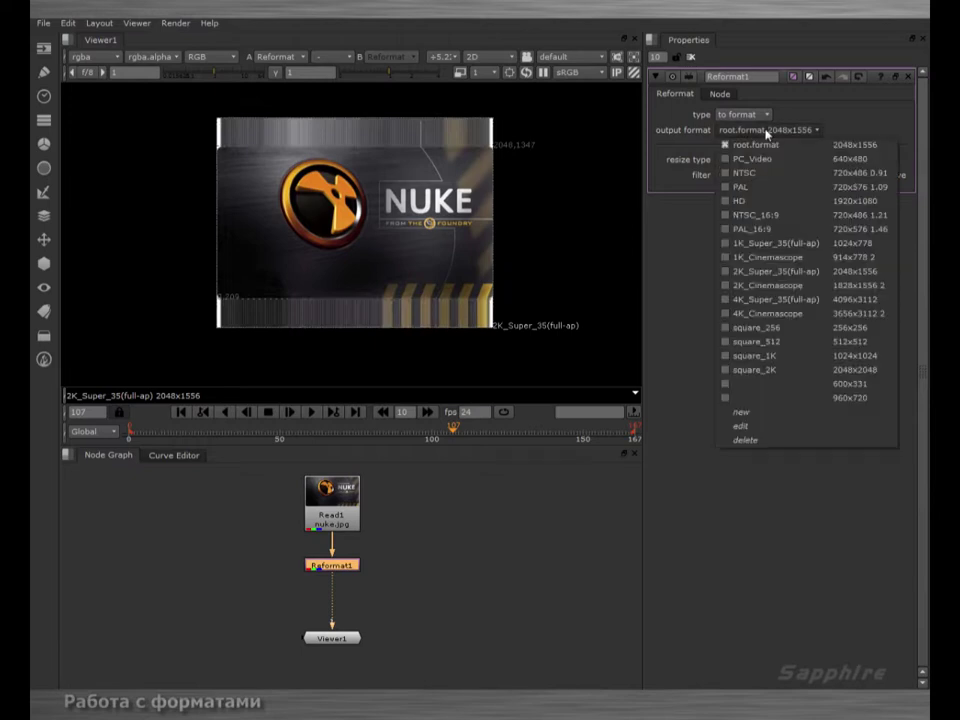
{"action": "left_click", "coordinate": [777, 157]}
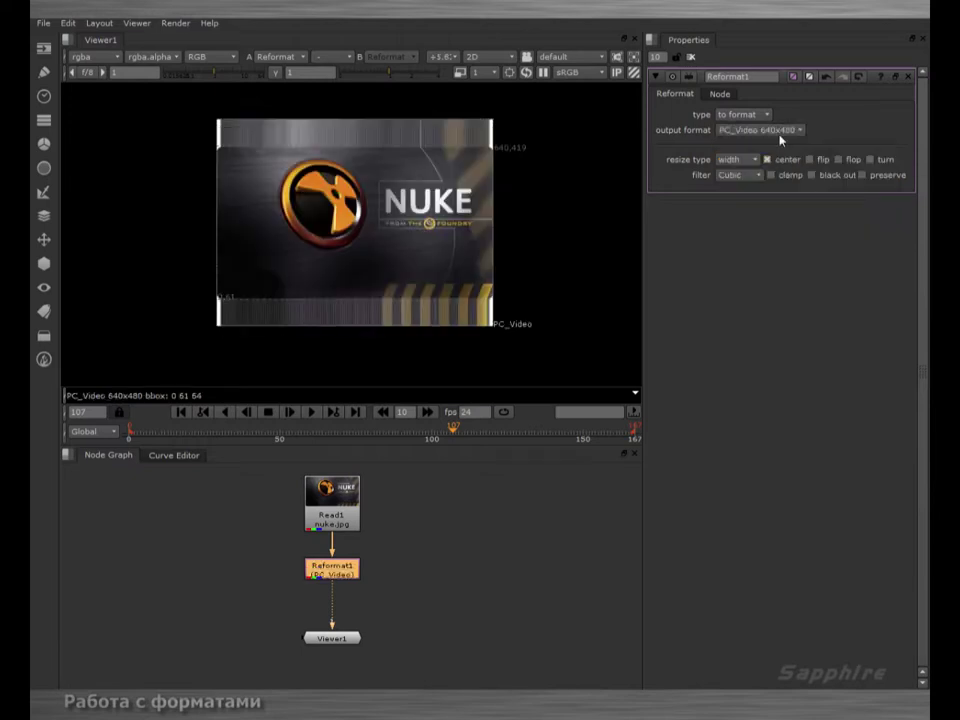
{"action": "left_click", "coordinate": [775, 131]}
{"action": "left_click", "coordinate": [802, 274]}
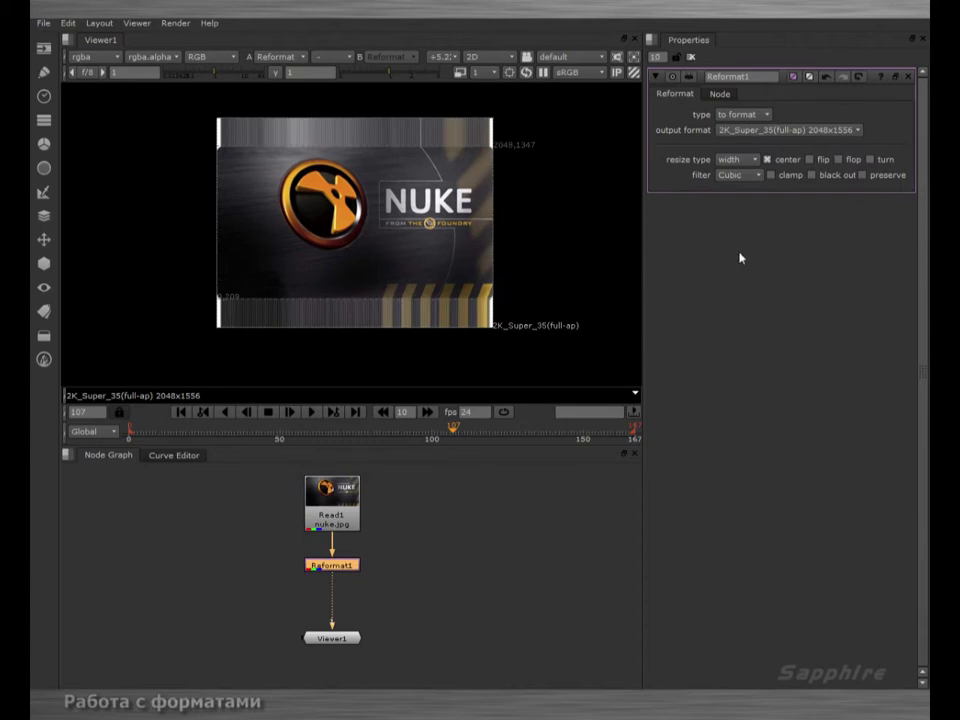
Change the Reformat node's type to "to box" and set the box width to 400
{"action": "left_click", "coordinate": [738, 114]}
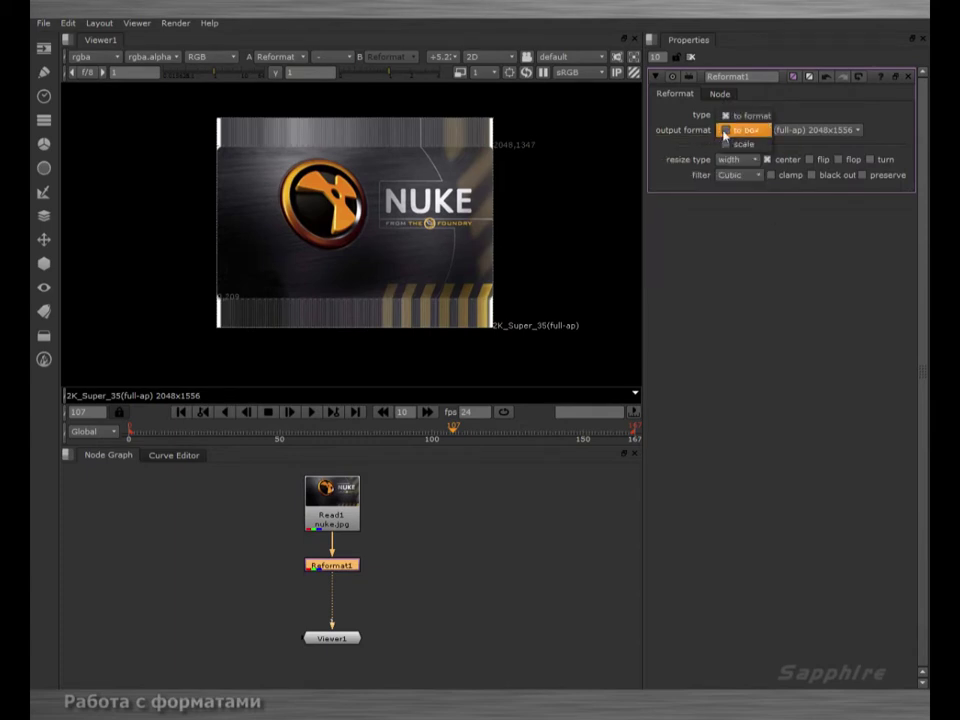
{"action": "left_click", "coordinate": [738, 131]}
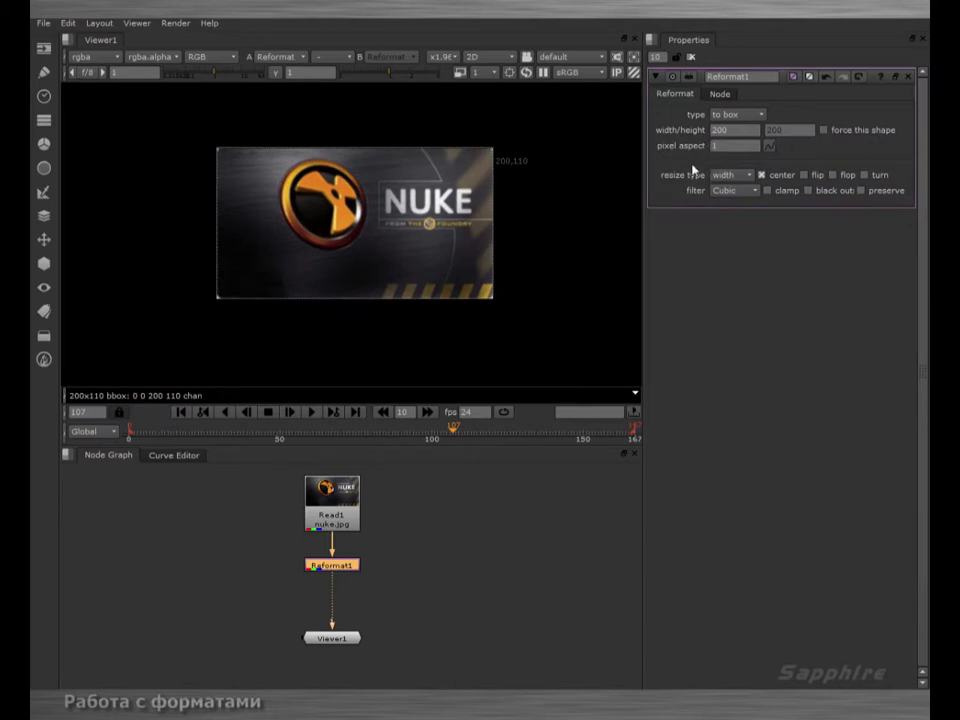
{"action": "double_click", "coordinate": [738, 131]}
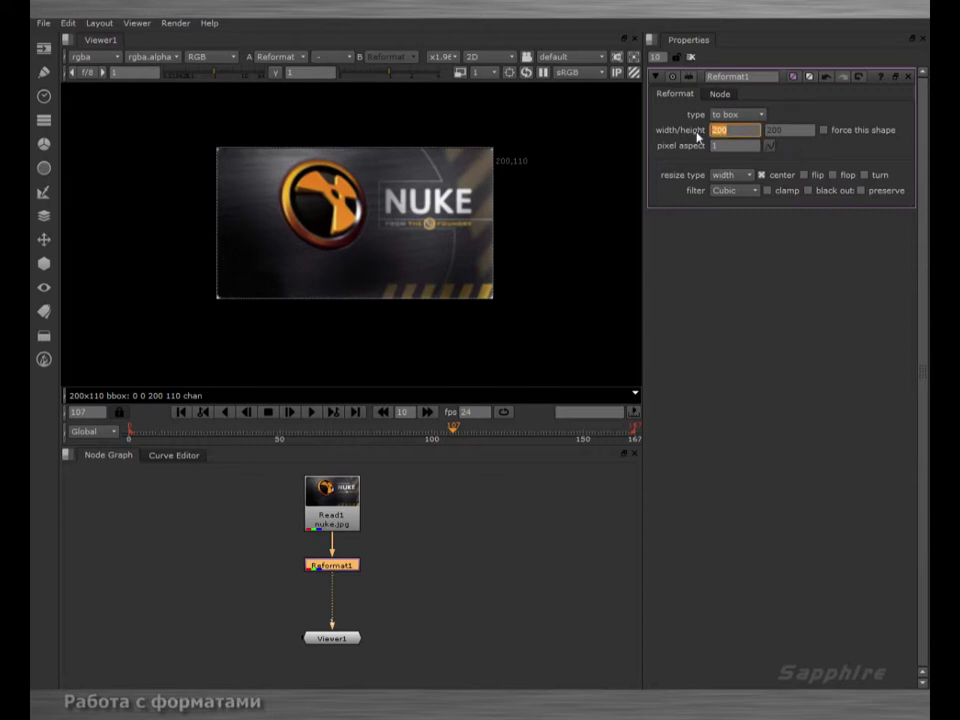
{"action": "type", "text": "400"}
{"action": "key", "text": "Return"}
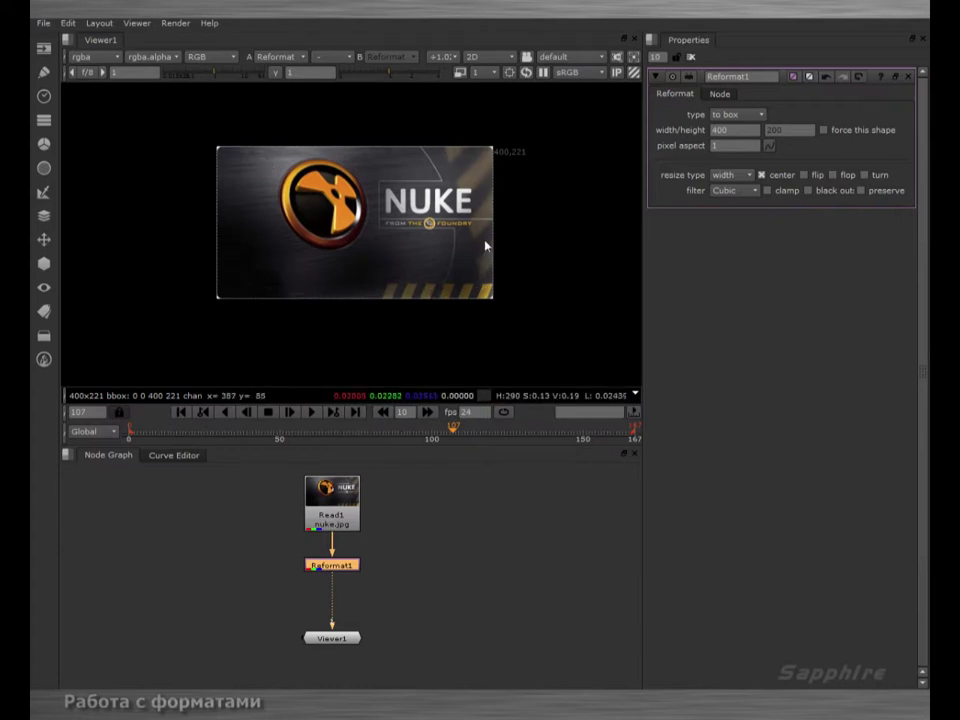
{"action": "left_click", "coordinate": [730, 146]}
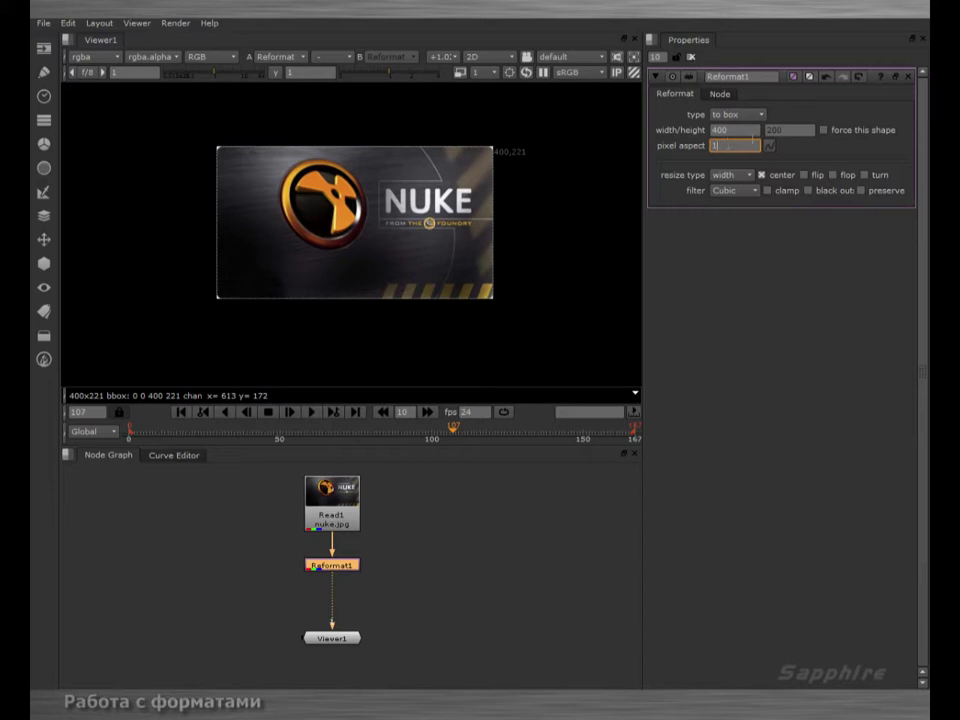
{"action": "left_click", "coordinate": [735, 130]}
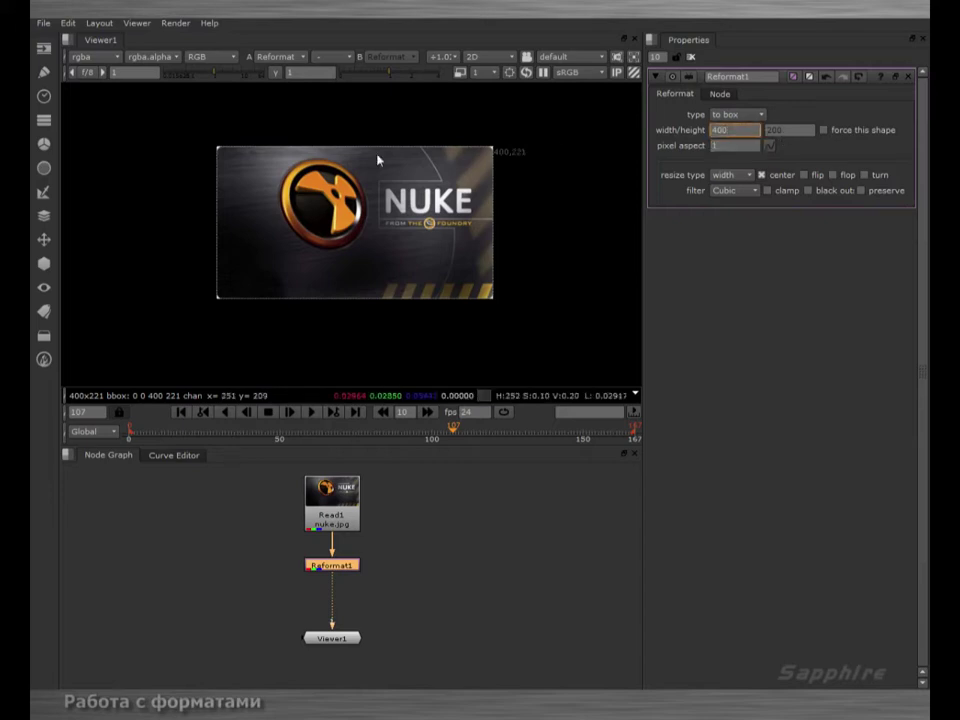
Enable the force this shape option, try a box height of 300, and return the height to 200
{"action": "left_click", "coordinate": [823, 130]}
{"action": "left_click", "coordinate": [788, 130]}
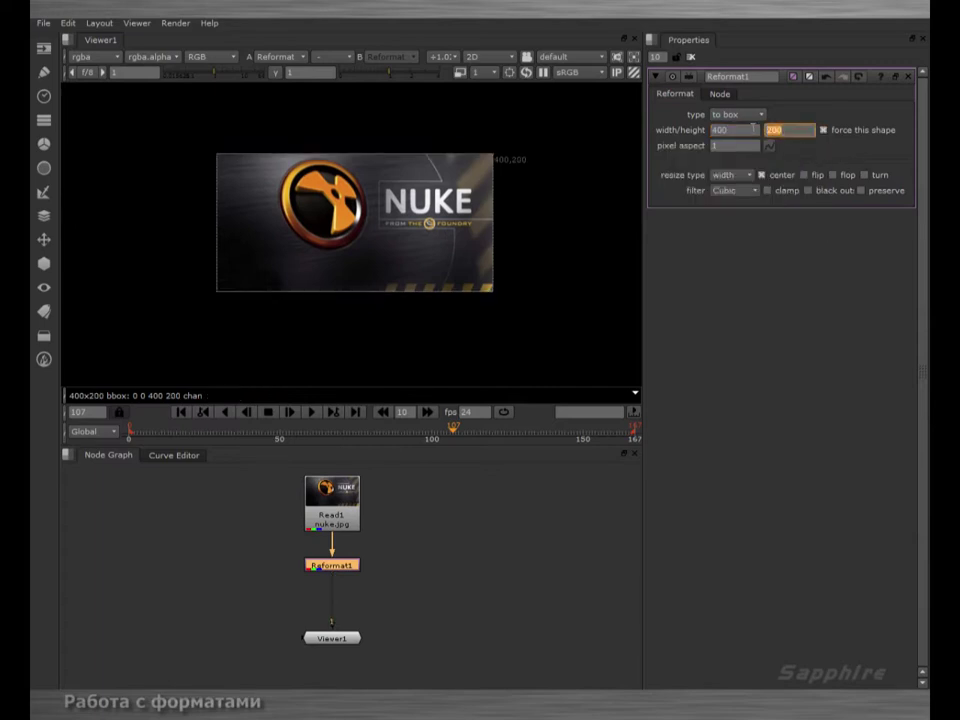
{"action": "left_click", "coordinate": [785, 135]}
{"action": "key", "text": "Up"}
{"action": "key", "text": "Down"}
{"action": "key", "text": "Down"}
{"action": "key", "text": "Up"}
{"action": "key", "text": "Up"}
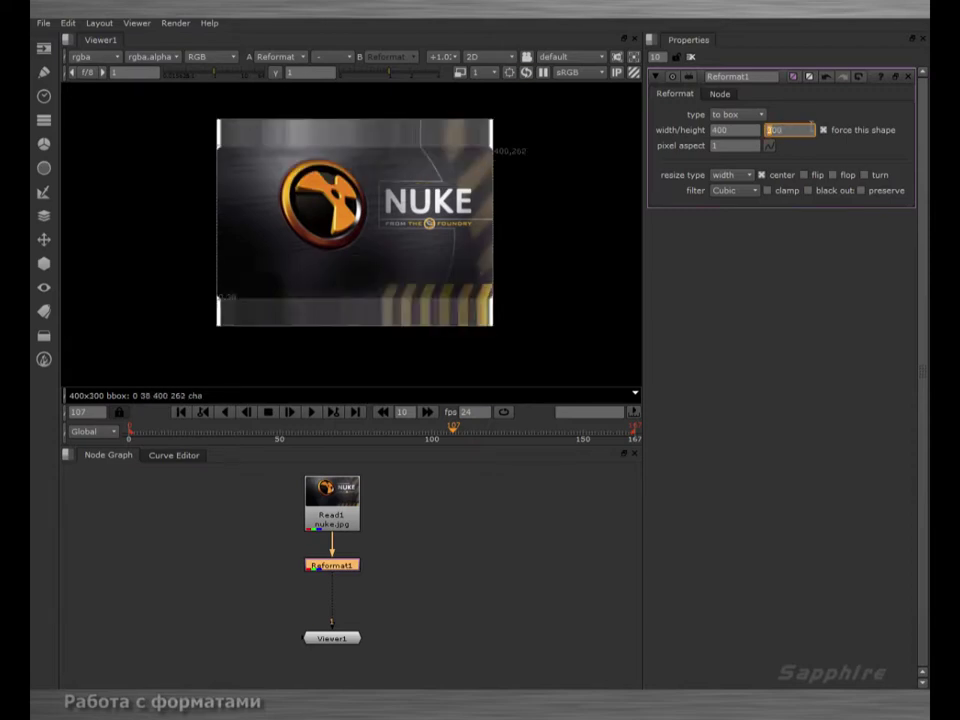
{"action": "key", "text": "Down"}
Reduce the box width to 299 and disable the force this shape option
{"action": "left_click", "coordinate": [740, 129]}
{"action": "key", "text": "Down"}
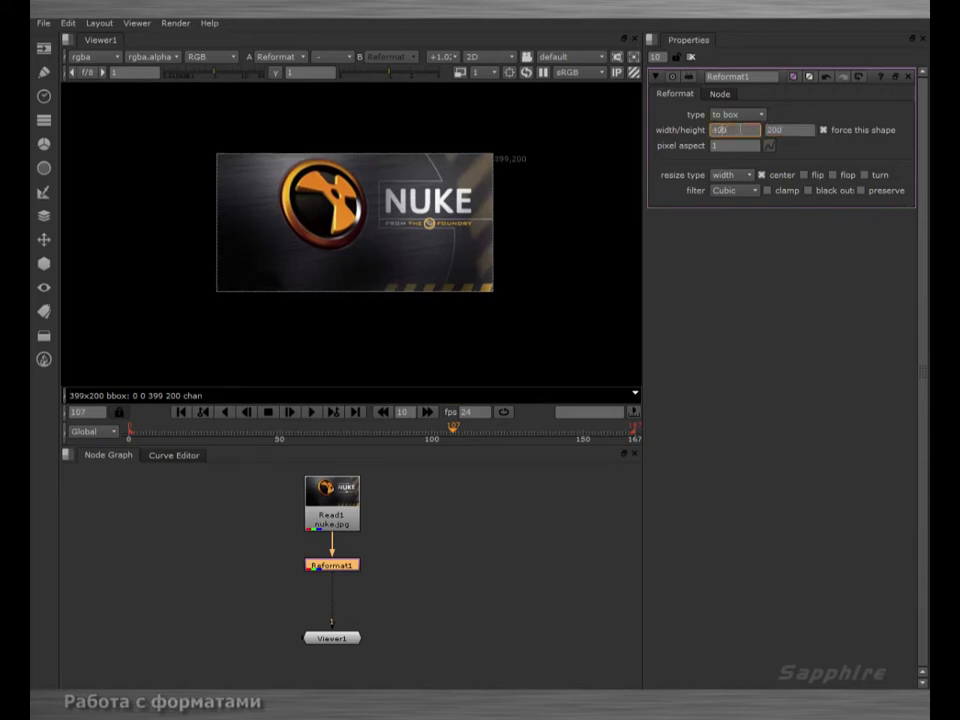
{"action": "key", "text": "Left"}
{"action": "key", "text": "Left"}
{"action": "key", "text": "Down"}
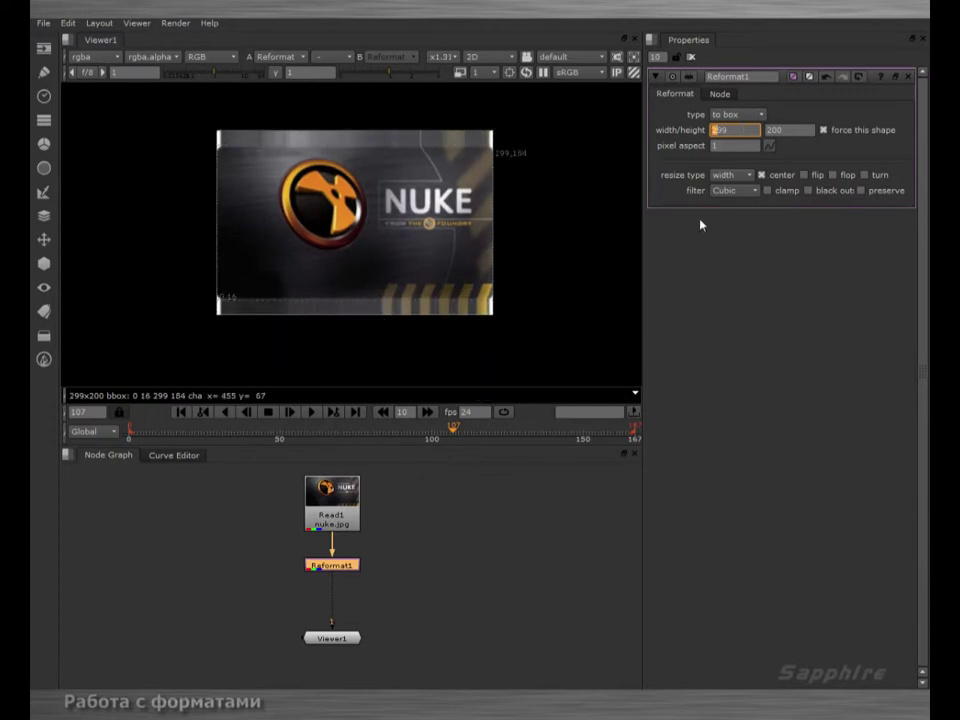
{"action": "left_click", "coordinate": [823, 130]}
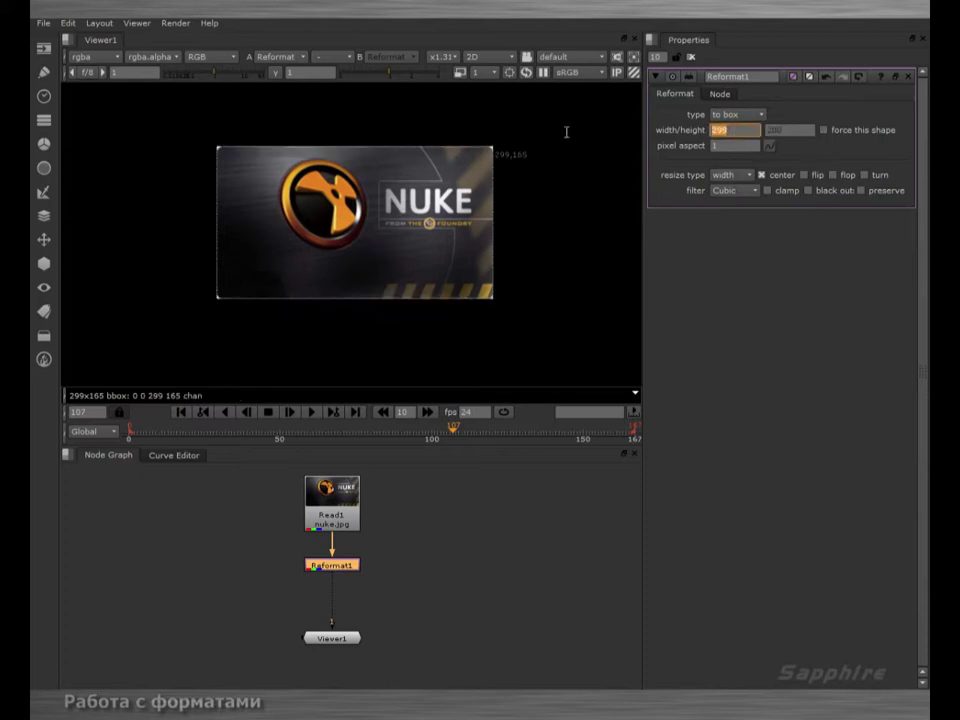
Change the Reformat type to scale, try a scale of 1.7, and set it back to 1
{"action": "left_click", "coordinate": [730, 114]}
{"action": "left_click", "coordinate": [754, 129]}
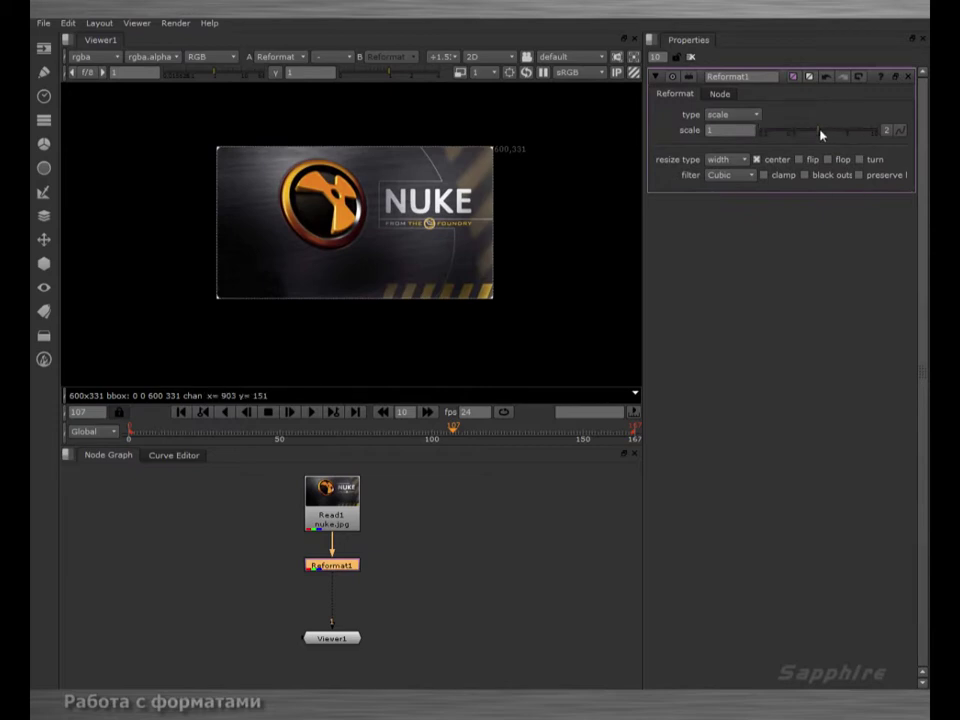
{"action": "mouse_move", "coordinate": [820, 135]}
{"action": "left_mouse_down"}
{"action": "mouse_move", "coordinate": [842, 133]}
{"action": "mouse_move", "coordinate": [778, 133]}
{"action": "mouse_move", "coordinate": [842, 133]}
{"action": "mouse_move", "coordinate": [831, 133]}
{"action": "left_mouse_up"}
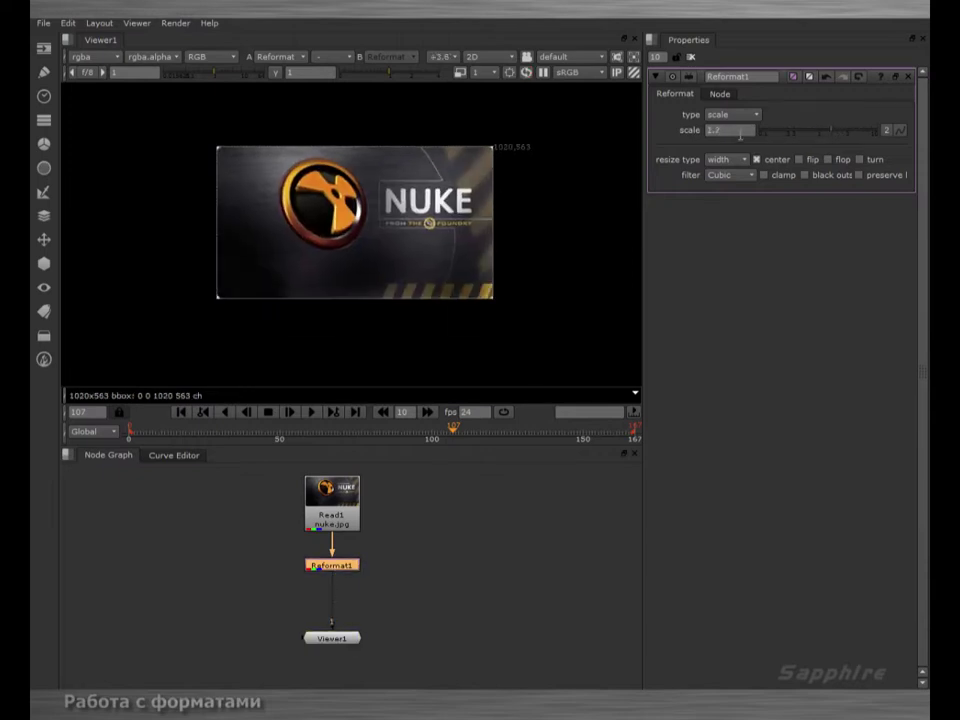
{"action": "type", "text": "1"}
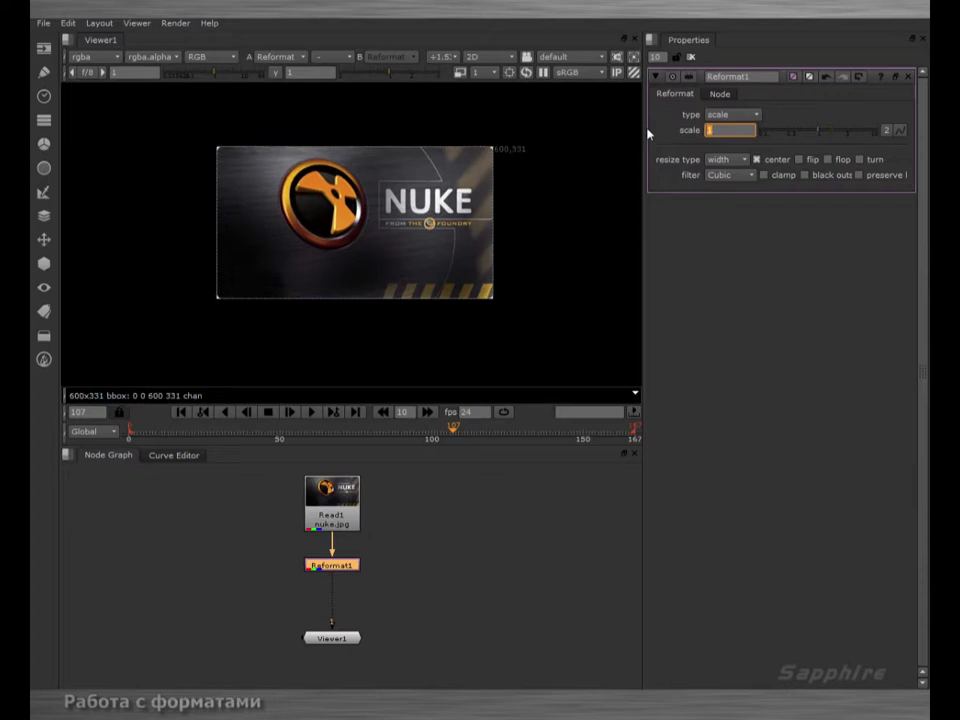
Try a Reformat scale of 2, and change it to 0.75
{"action": "mouse_move", "coordinate": [316, 214]}
{"action": "middle_mouse_down"}
{"action": "mouse_move", "coordinate": [329, 190]}
{"action": "mouse_move", "coordinate": [295, 212]}
{"action": "mouse_move", "coordinate": [319, 209]}
{"action": "middle_mouse_up"}
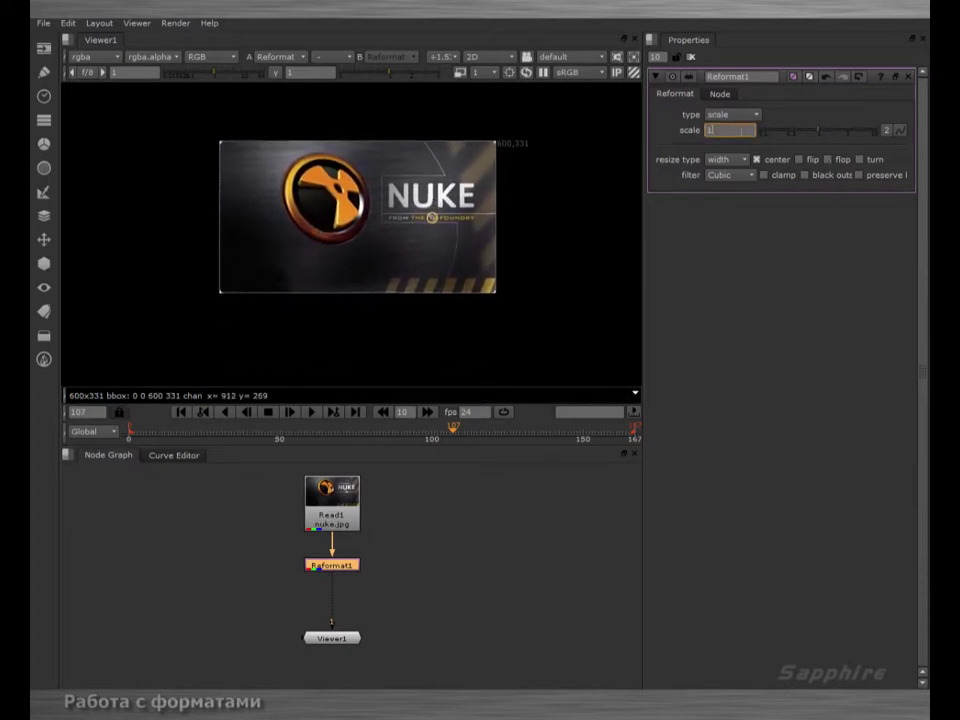
{"action": "type", "text": "2"}
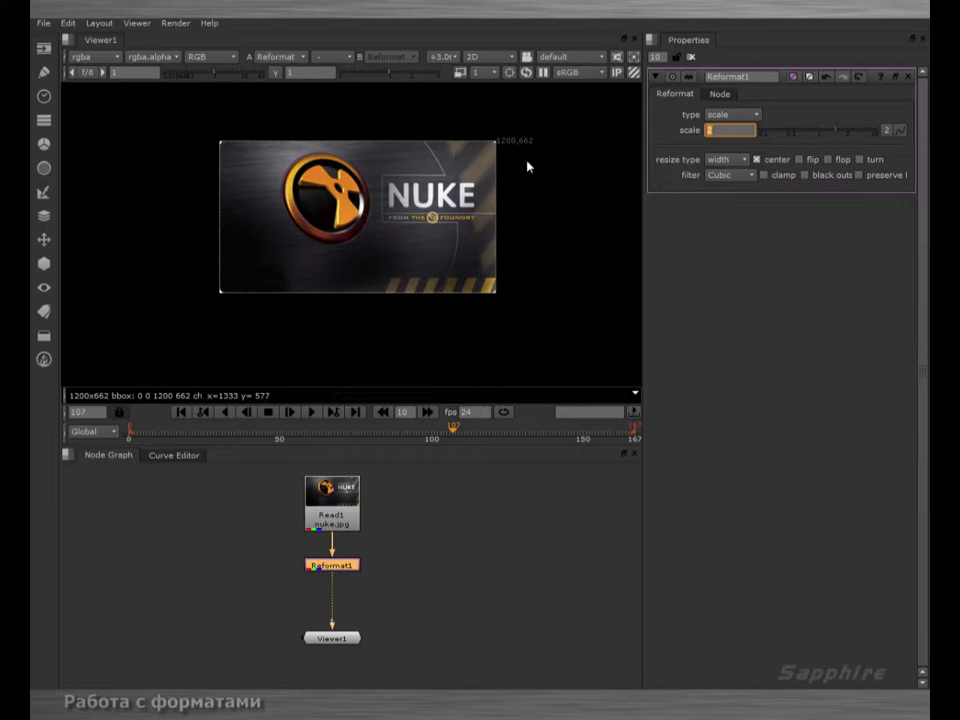
{"action": "type", "text": "0.75"}
{"action": "key", "text": "Return"}
Split the scale into separate width and height values, try 0.70 for the height, and merge them again
{"action": "left_click", "coordinate": [886, 132]}
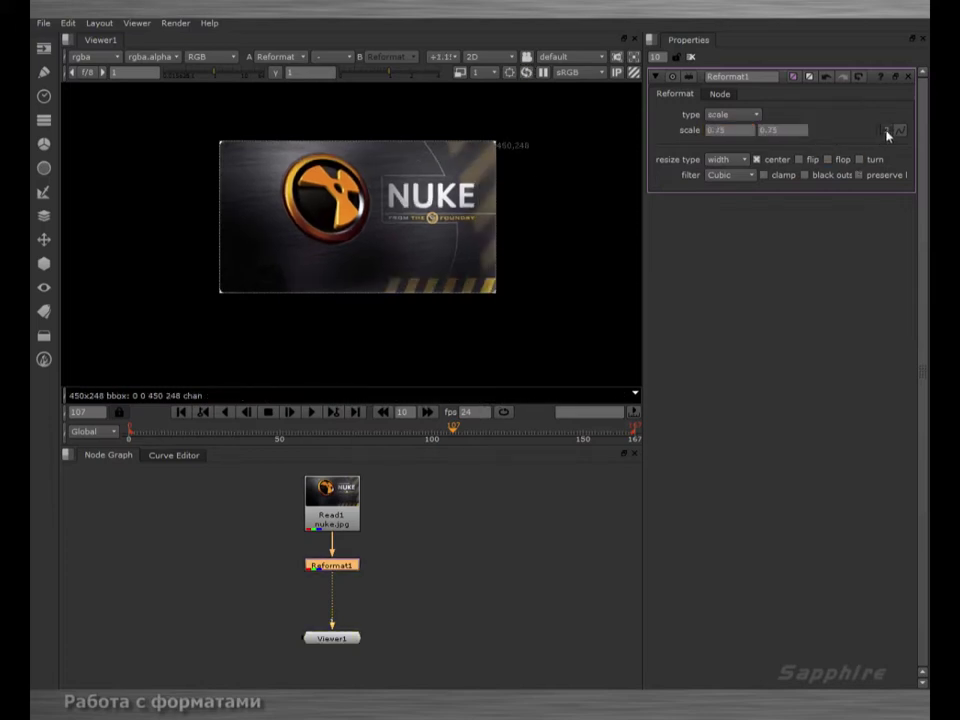
{"action": "double_click", "coordinate": [783, 129]}
{"action": "type", "text": "0.70"}
{"action": "left_click", "coordinate": [730, 130]}
{"action": "left_click", "coordinate": [794, 129]}
{"action": "left_click", "coordinate": [886, 131]}
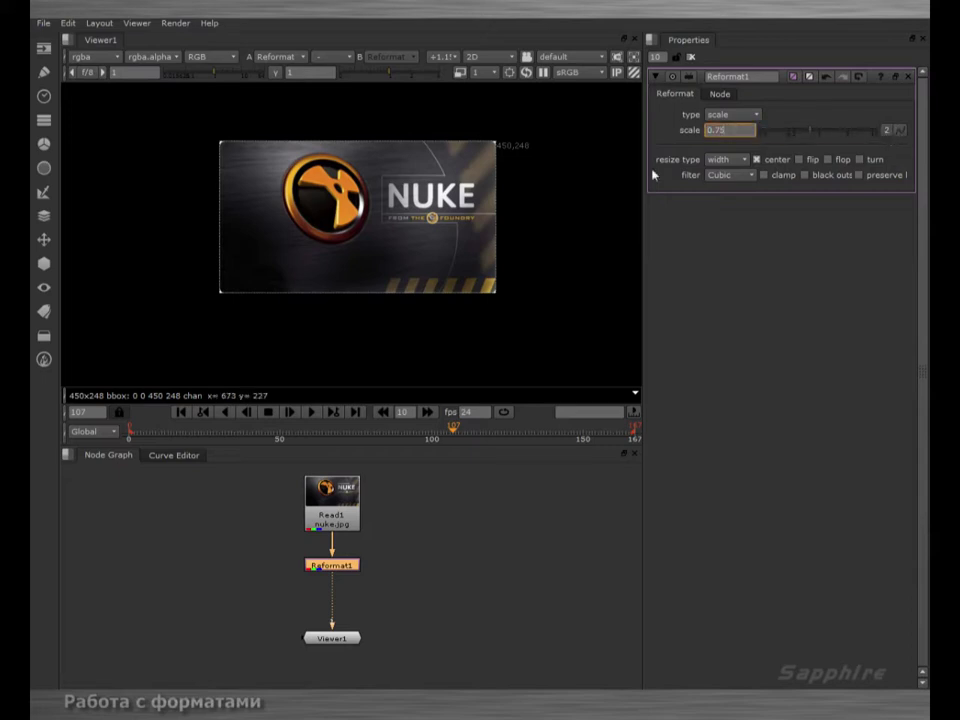
Reset the Reformat scale to 1 and switch the type back to "to format"
{"action": "double_click", "coordinate": [730, 130]}
{"action": "type", "text": "1"}
{"action": "key", "text": "Return"}
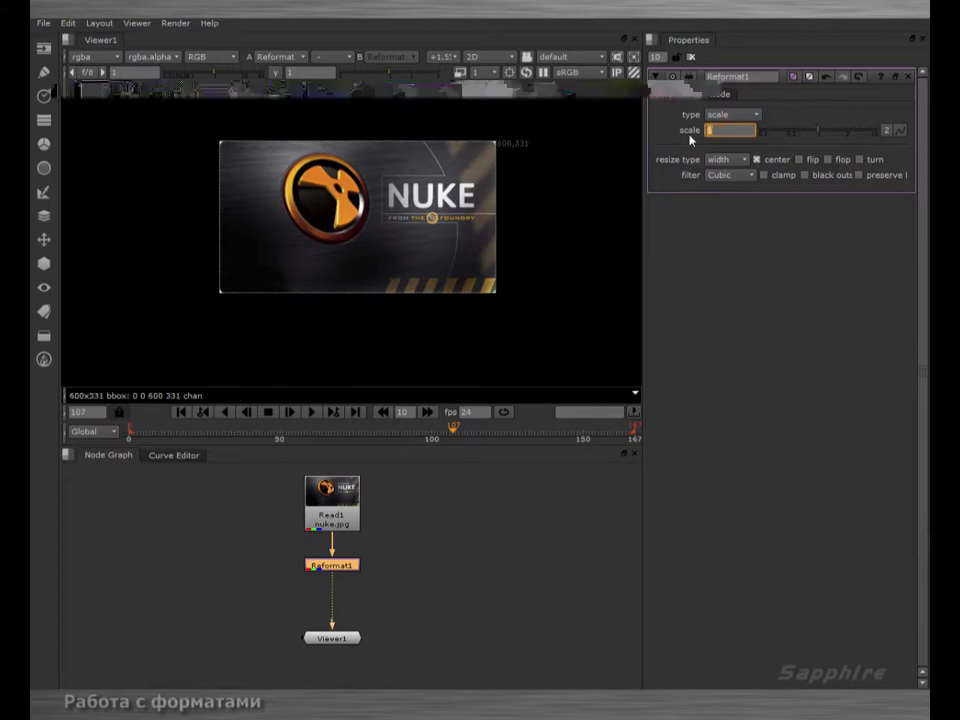
{"action": "scroll", "coordinate": [552, 311], "scroll_direction": "down", "scroll_amount": 1}
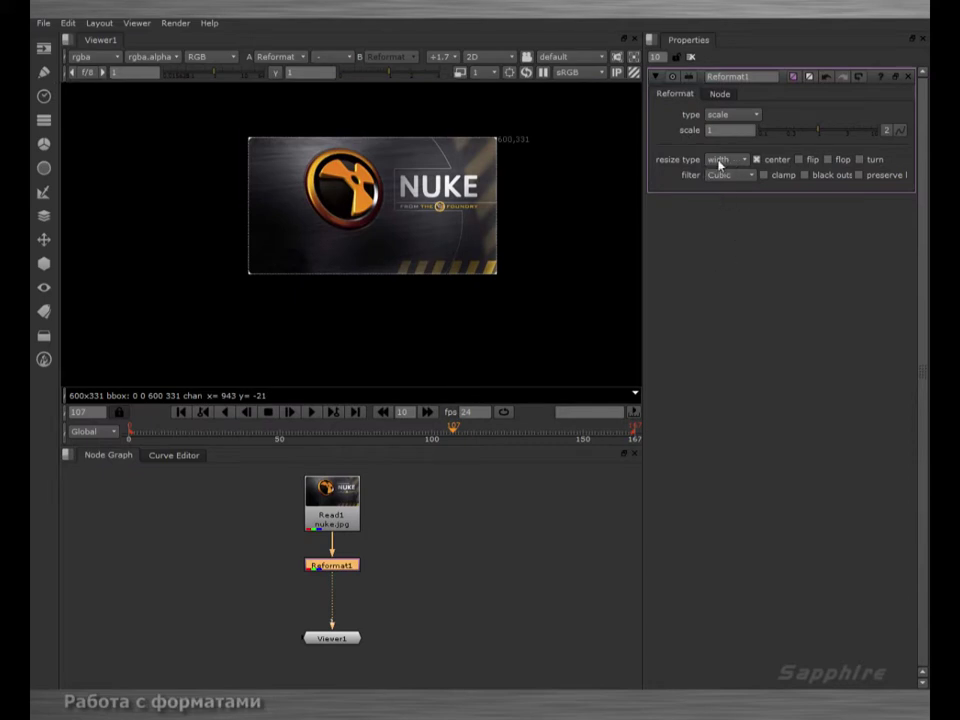
{"action": "left_click", "coordinate": [733, 117]}
{"action": "left_click", "coordinate": [740, 88]}
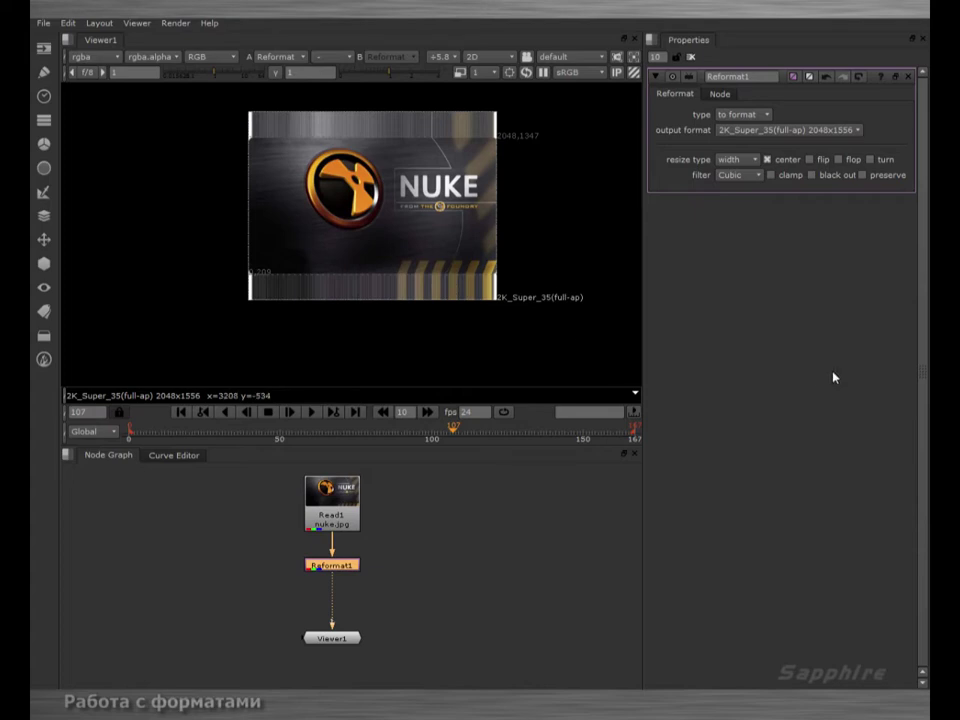
Try the height resize type on the Reformat node, and switch it to fit
{"action": "left_click", "coordinate": [738, 159]}
{"action": "left_click", "coordinate": [739, 177]}
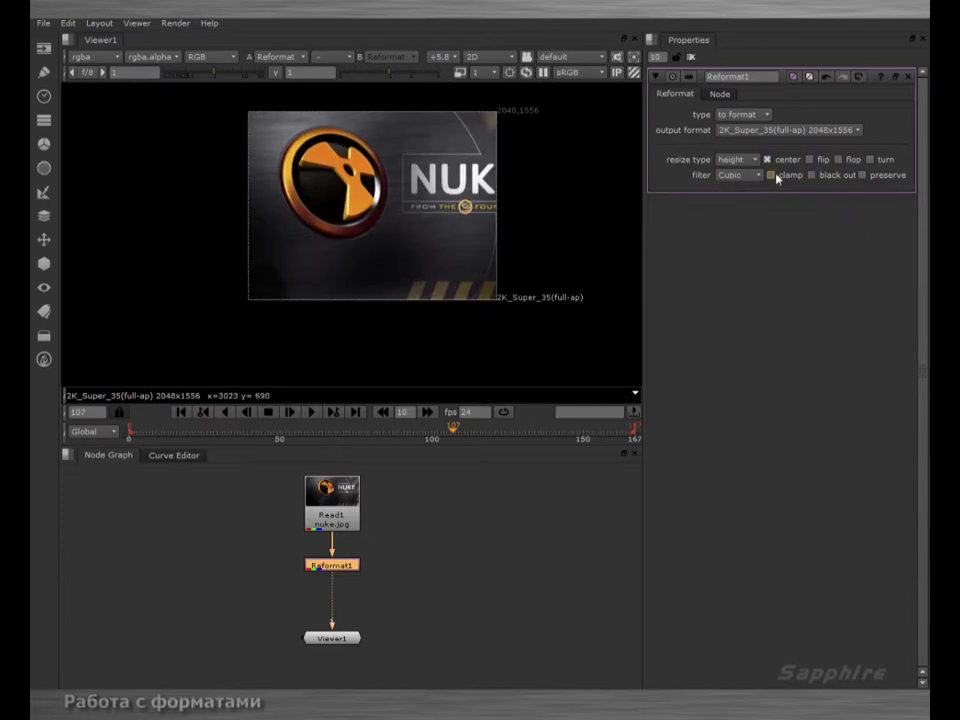
{"action": "left_click", "coordinate": [740, 160]}
{"action": "left_click", "coordinate": [742, 174]}
{"action": "left_click", "coordinate": [748, 168]}
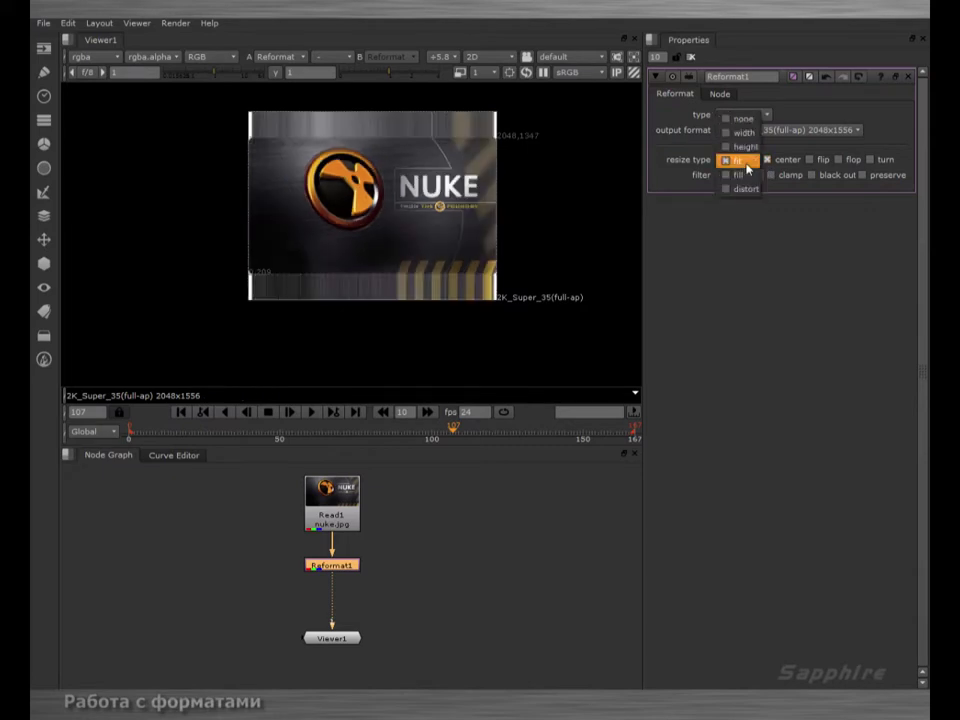
Compare the fill and fit resize types, and switch the resize type to distort
{"action": "left_click", "coordinate": [740, 175]}
{"action": "left_click", "coordinate": [745, 162]}
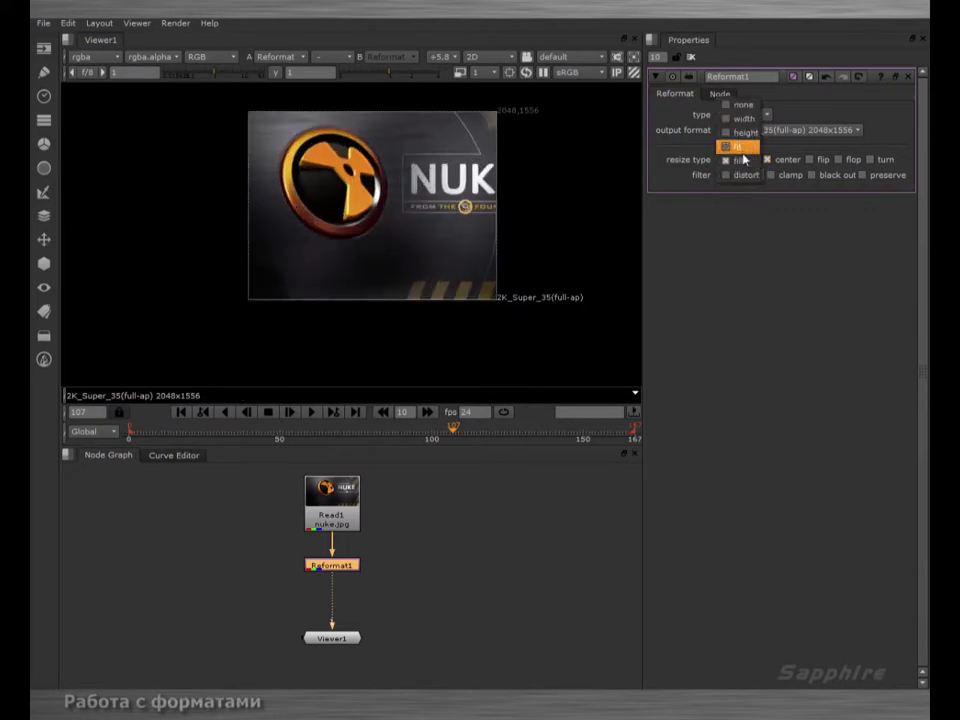
{"action": "left_click", "coordinate": [741, 148]}
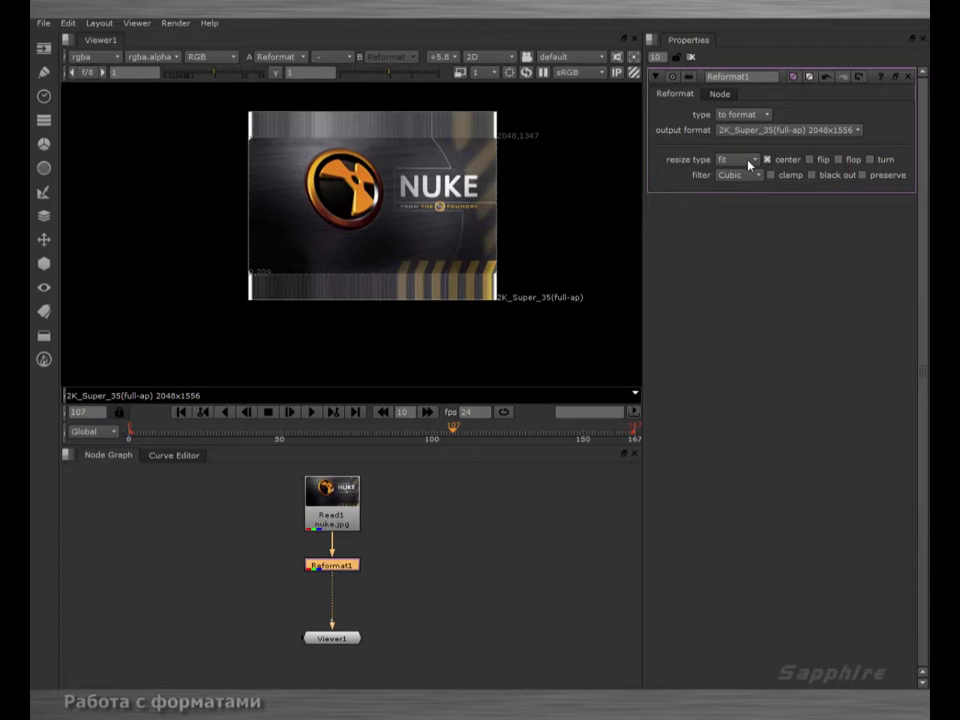
{"action": "left_click", "coordinate": [749, 165]}
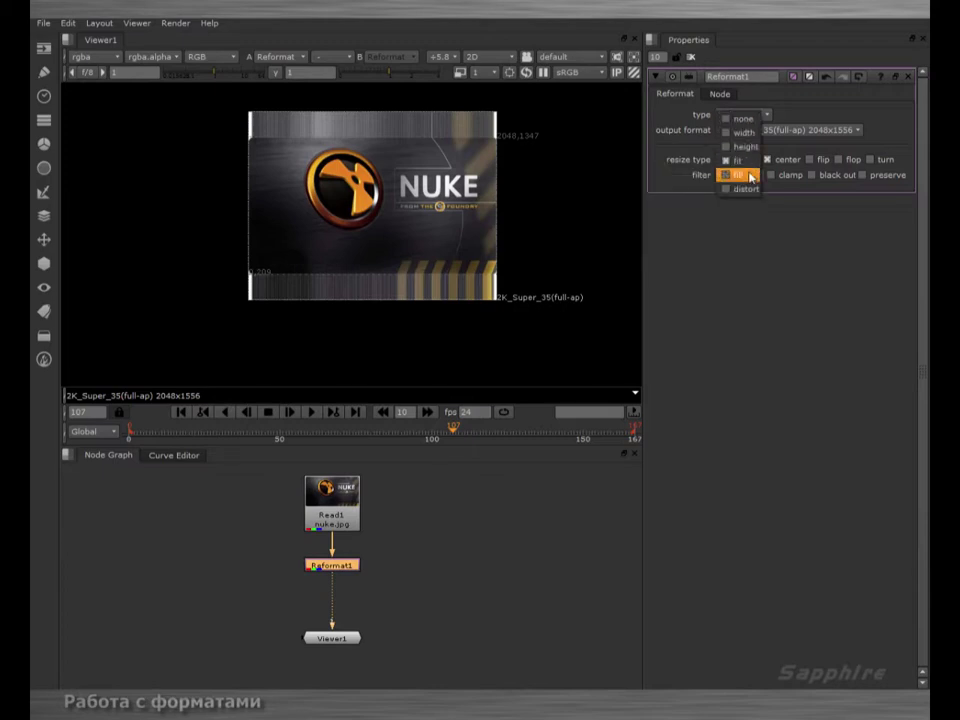
{"action": "left_click", "coordinate": [740, 189]}
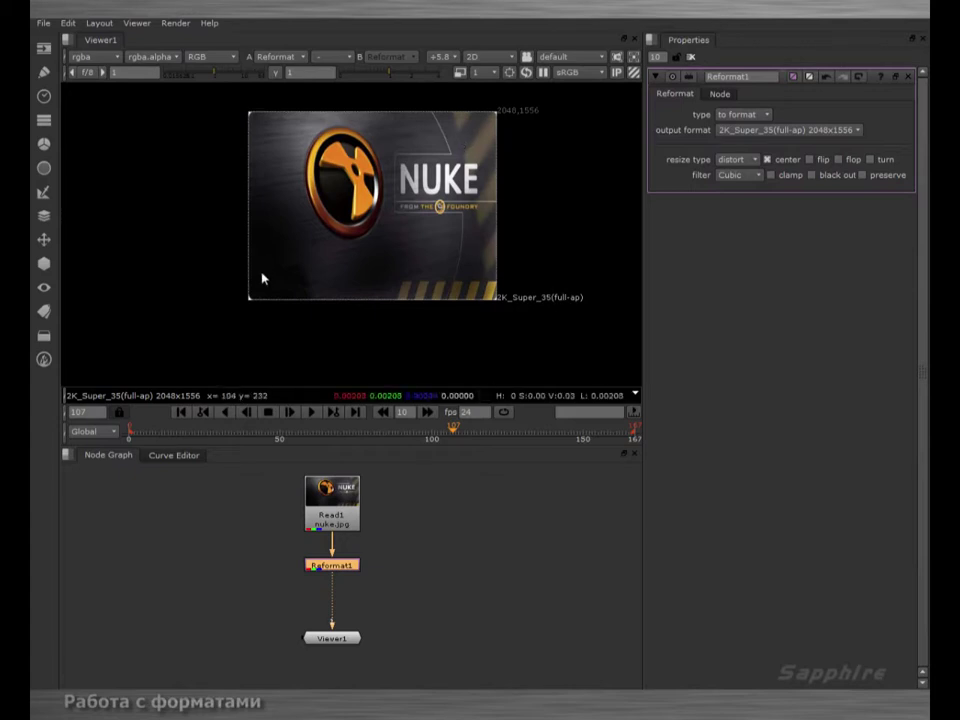
Set the Reformat node's resize type to height
{"action": "middle_click_drag", "start_coordinate": [410, 190], "coordinate": [376, 190]}
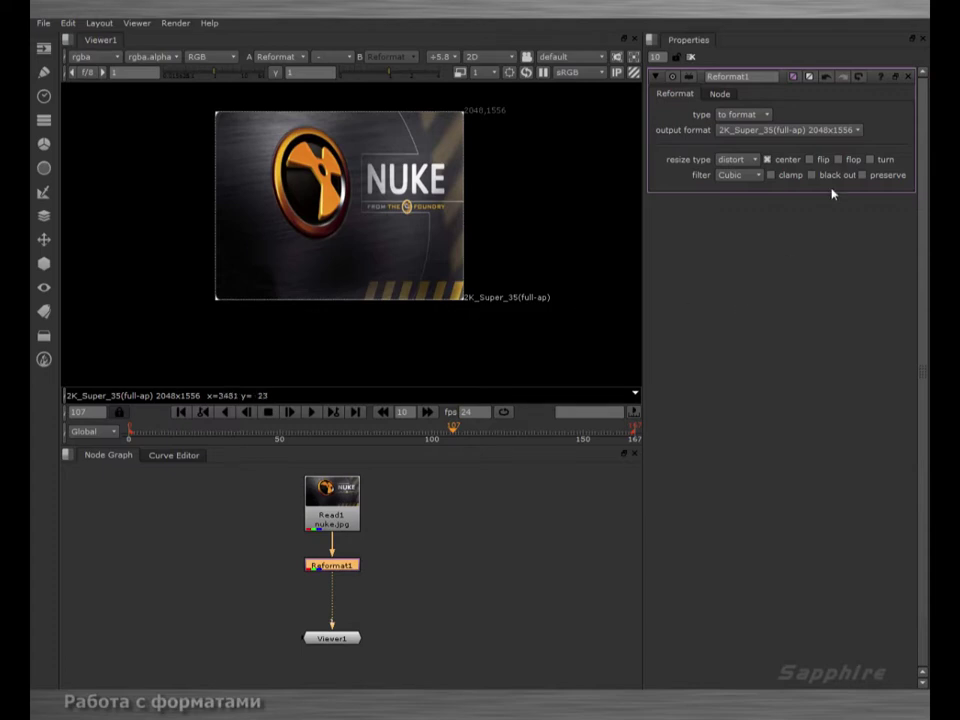
{"action": "left_click", "coordinate": [740, 115]}
{"action": "left_click", "coordinate": [740, 116]}
{"action": "left_click", "coordinate": [745, 162]}
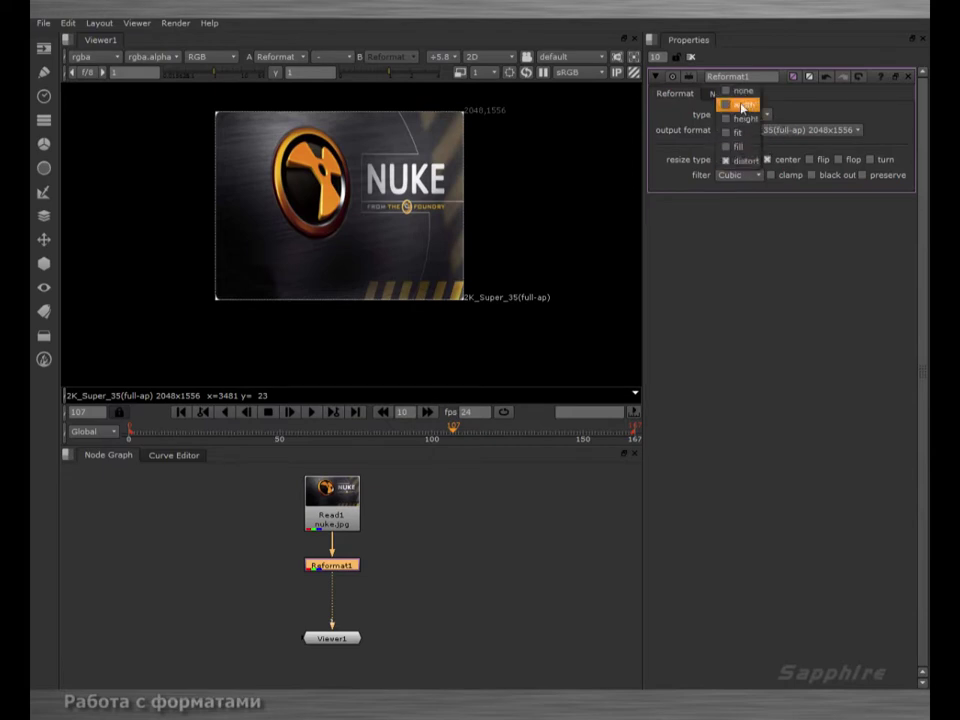
{"action": "left_click", "coordinate": [745, 119]}
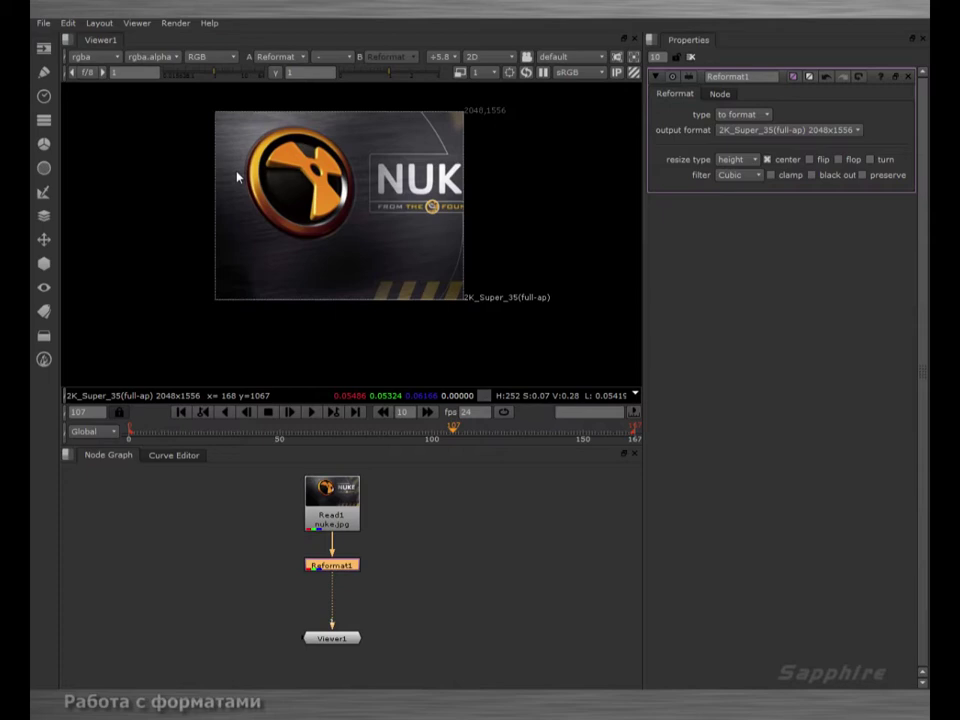
Toggle the Reformat node's center, flip and flop options one at a time, restoring each to its original setting
{"action": "left_click", "coordinate": [768, 160]}
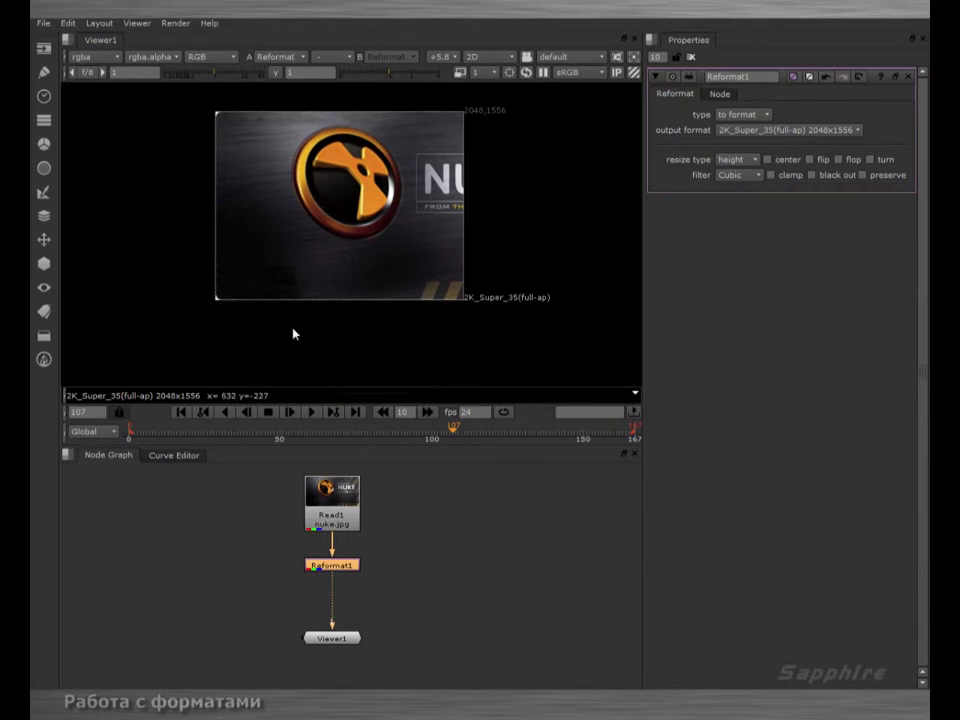
{"action": "left_click", "coordinate": [767, 160]}
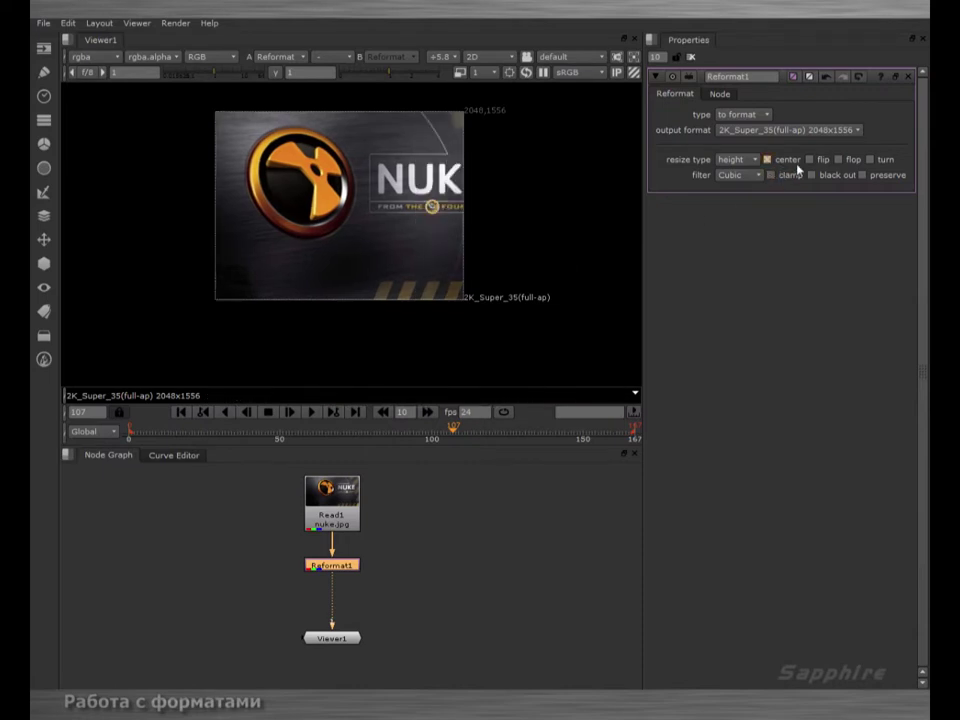
{"action": "left_click", "coordinate": [810, 160]}
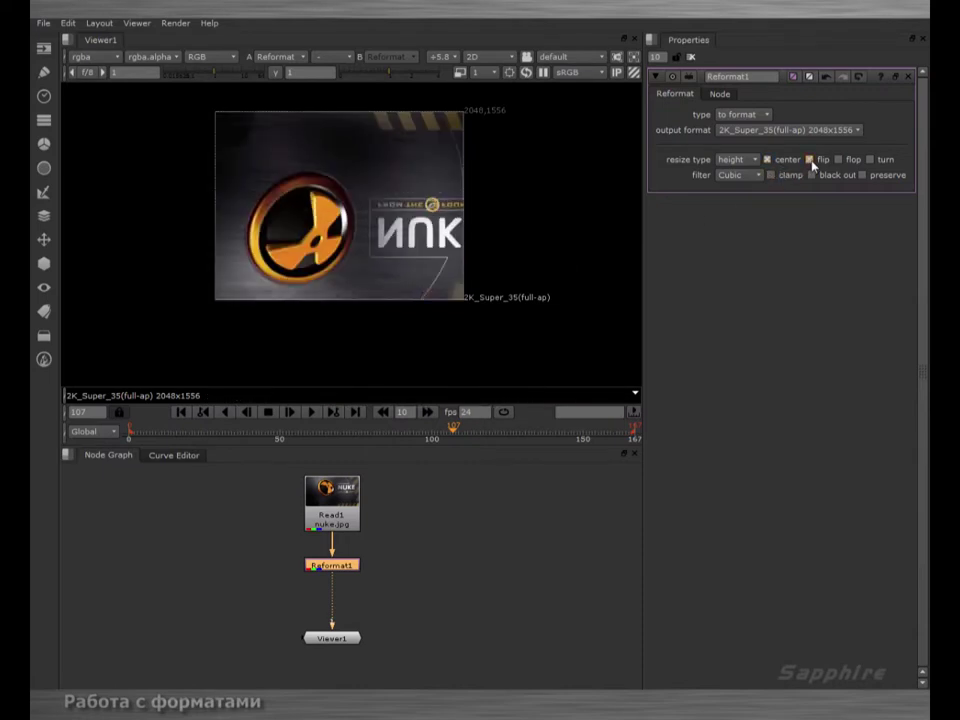
{"action": "left_click", "coordinate": [811, 161]}
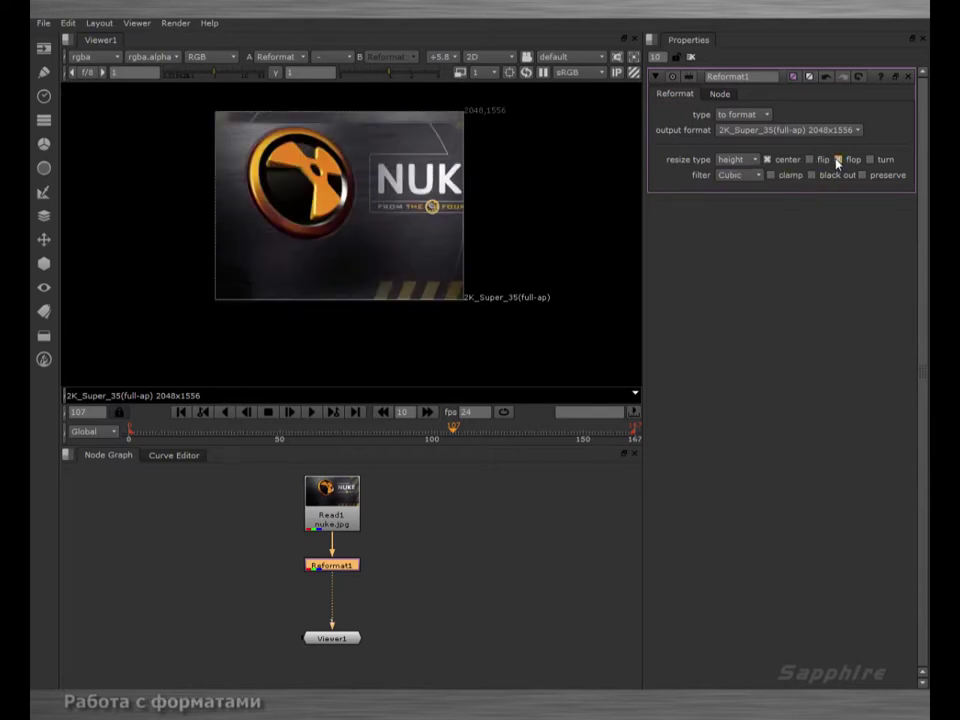
{"action": "left_click", "coordinate": [837, 160]}
{"action": "left_click", "coordinate": [837, 160]}
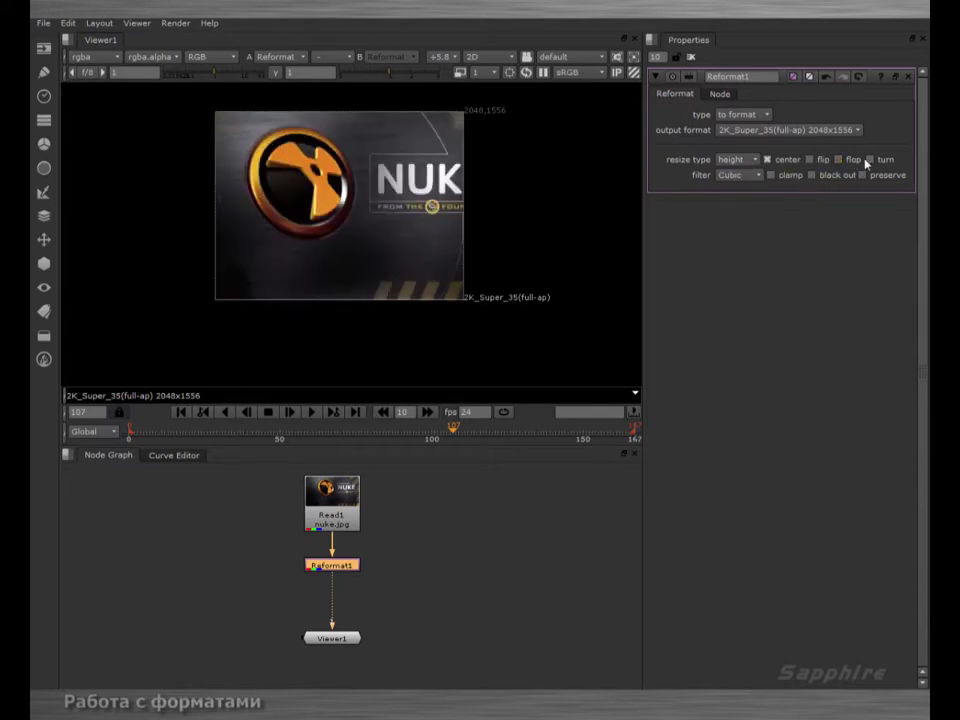
Toggle the Reformat node's turn option on and back off
{"action": "left_click", "coordinate": [868, 160]}
{"action": "left_click", "coordinate": [868, 160]}
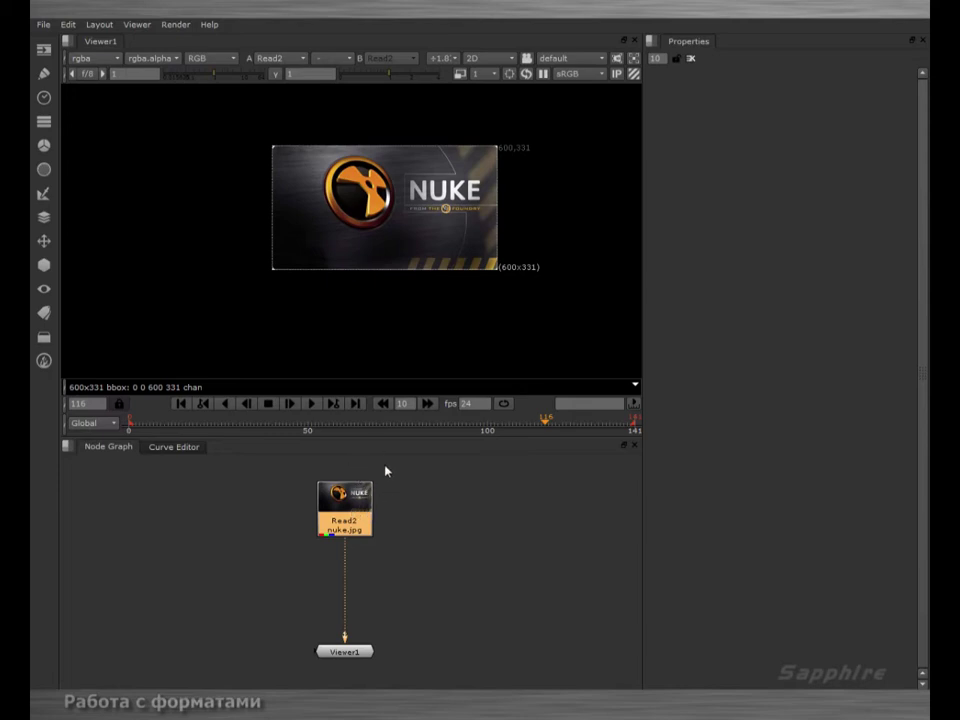
Add a Crop node between the Read2 image and the Viewer, and space it slightly below Read2
{"action": "key", "text": "Tab"}
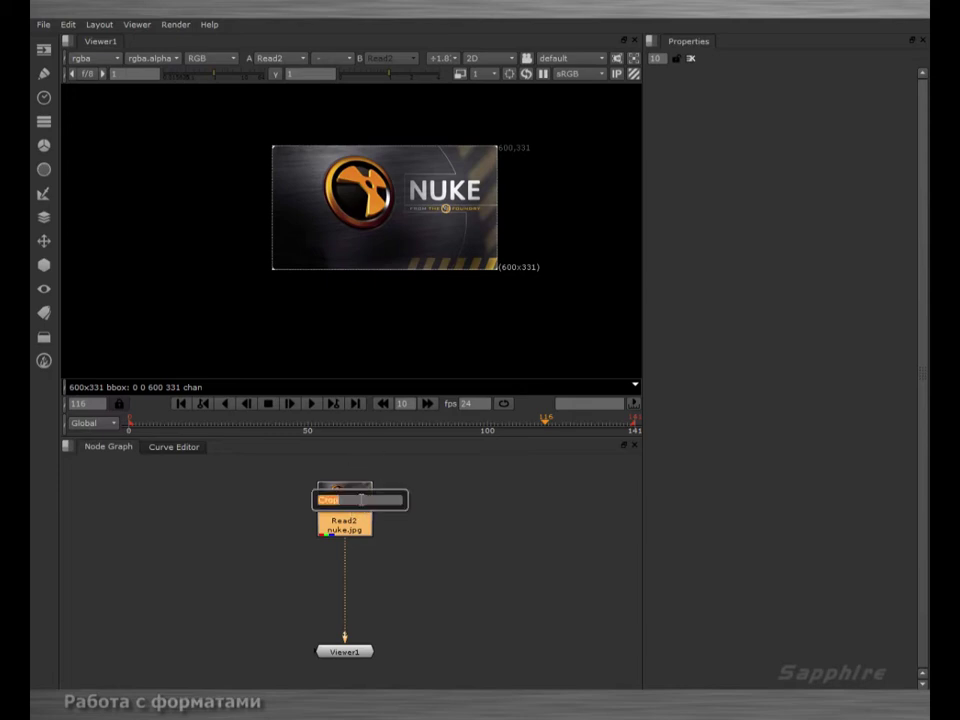
{"action": "type", "text": "crop"}
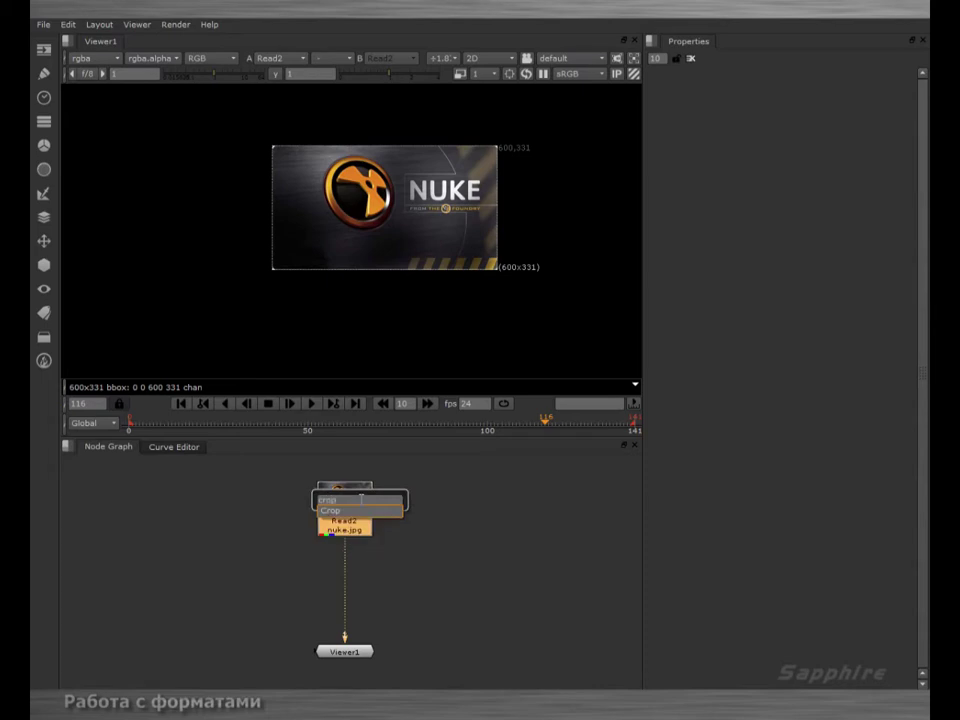
{"action": "key", "text": "Return"}
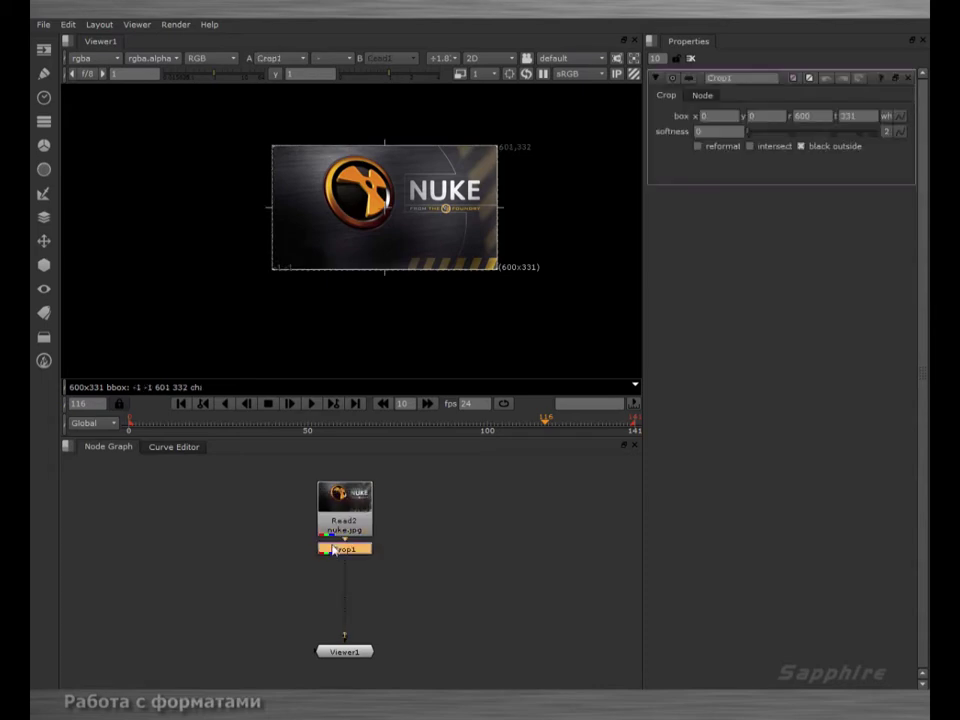
{"action": "left_click_drag", "start_coordinate": [340, 549], "coordinate": [344, 580]}
{"action": "left_click", "coordinate": [43, 241]}
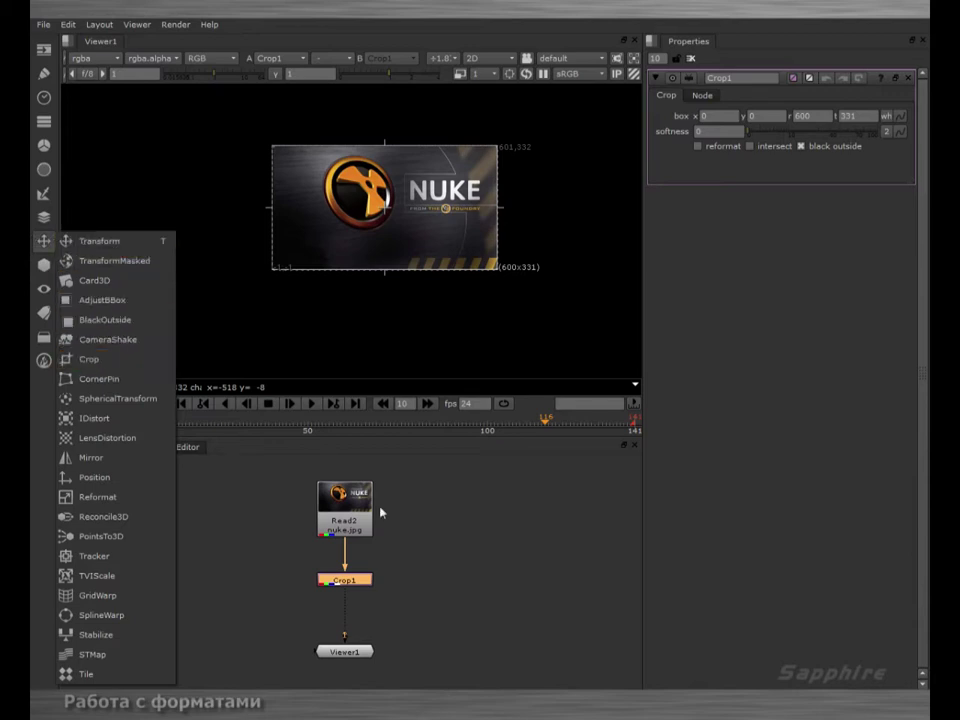
{"action": "left_click", "coordinate": [366, 579]}
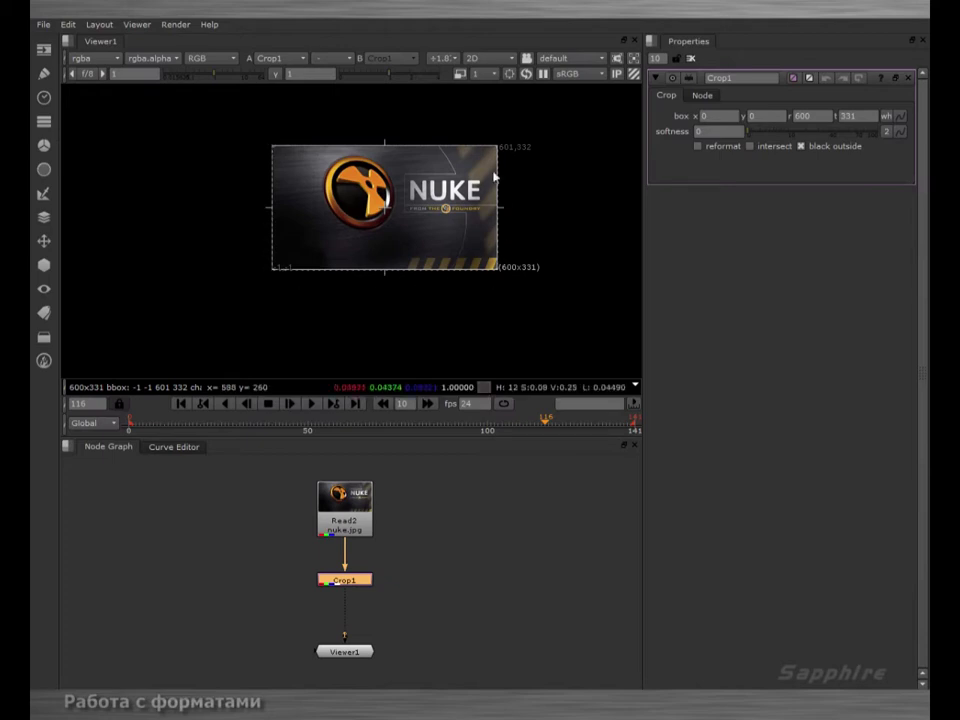
Resize the crop box with its viewer handles to about x 73, y 87, r 591, t 324
{"action": "middle_click_drag", "start_coordinate": [269, 141], "coordinate": [221, 171]}
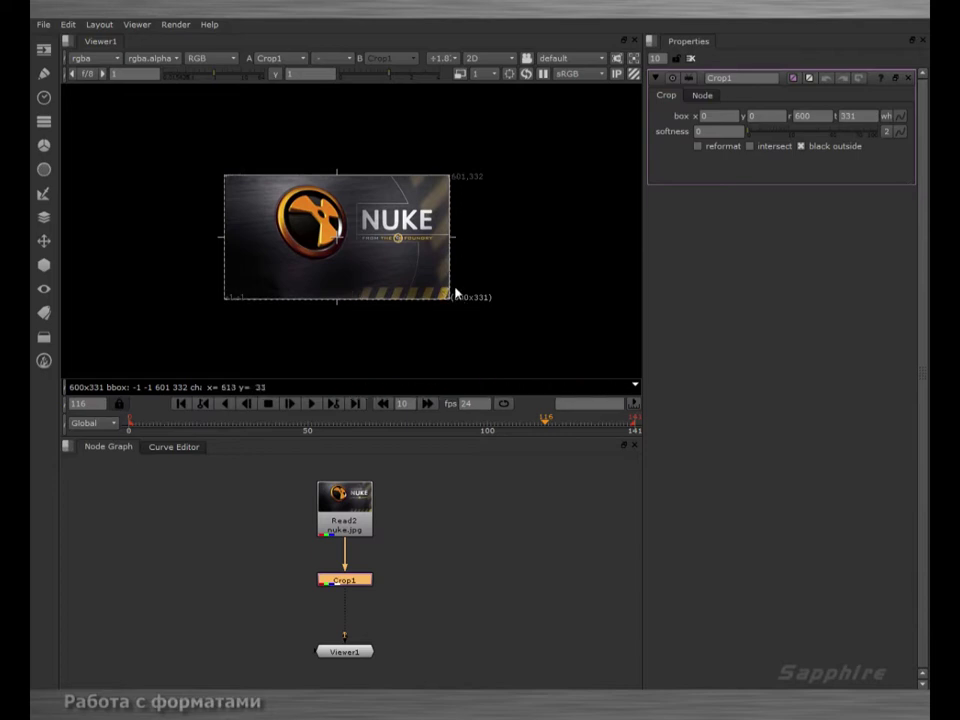
{"action": "left_click_drag", "start_coordinate": [450, 239], "coordinate": [408, 242]}
{"action": "left_click", "coordinate": [317, 180]}
{"action": "left_click_drag", "start_coordinate": [316, 197], "coordinate": [316, 197]}
{"action": "left_click_drag", "start_coordinate": [326, 299], "coordinate": [317, 228]}
{"action": "left_click_drag", "start_coordinate": [225, 224], "coordinate": [241, 224]}
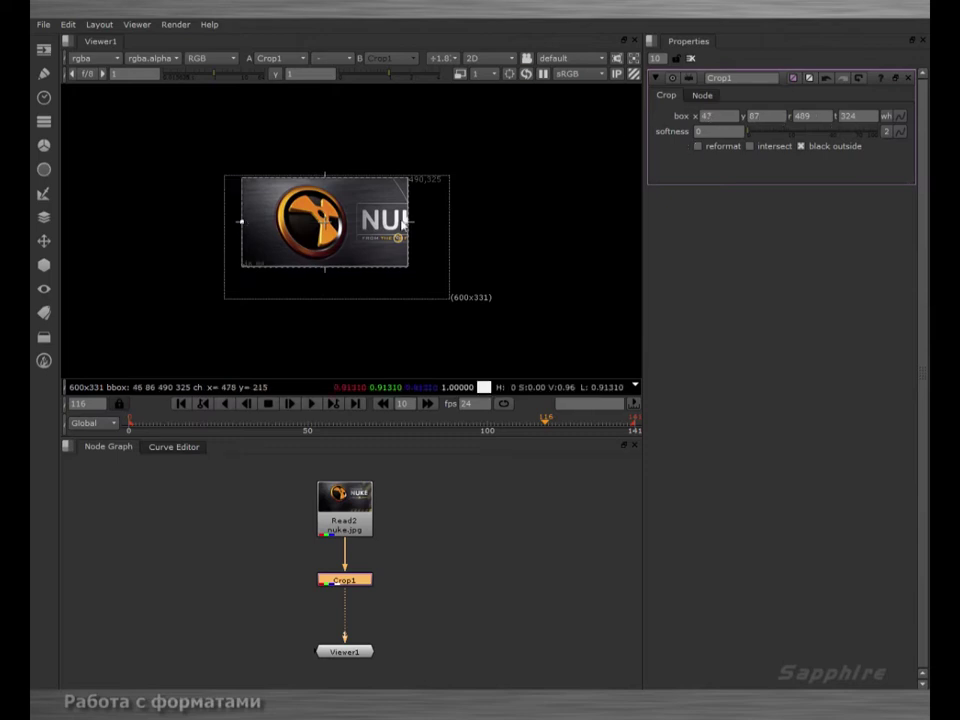
{"action": "left_click_drag", "start_coordinate": [410, 220], "coordinate": [418, 226]}
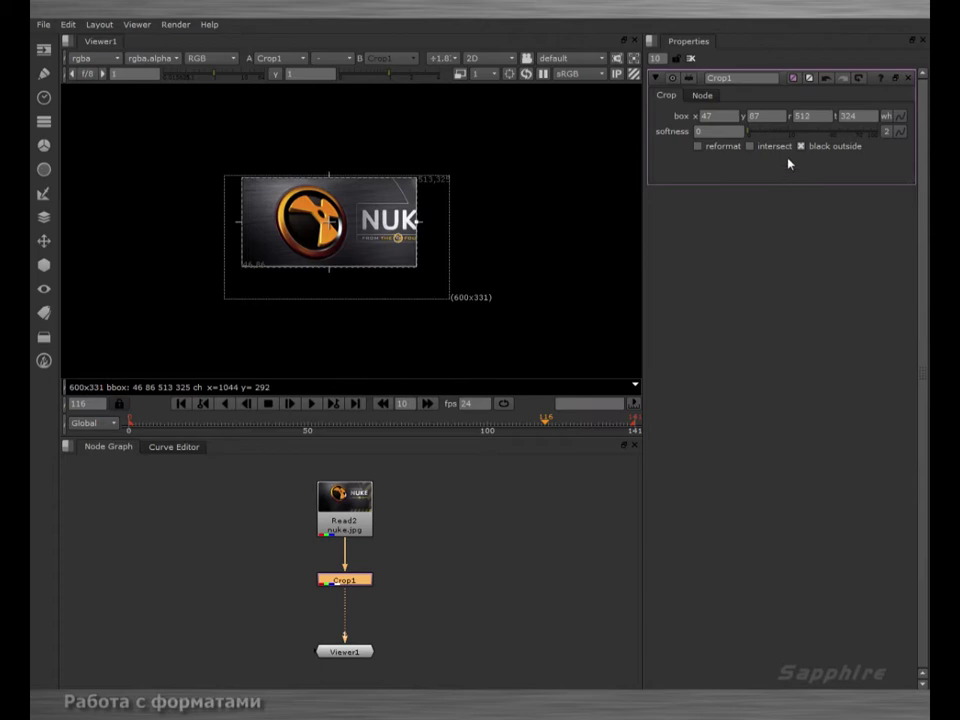
{"action": "left_click_drag", "start_coordinate": [418, 226], "coordinate": [446, 221]}
{"action": "left_click_drag", "start_coordinate": [242, 225], "coordinate": [253, 226]}
{"action": "left_click_drag", "start_coordinate": [446, 221], "coordinate": [447, 227]}
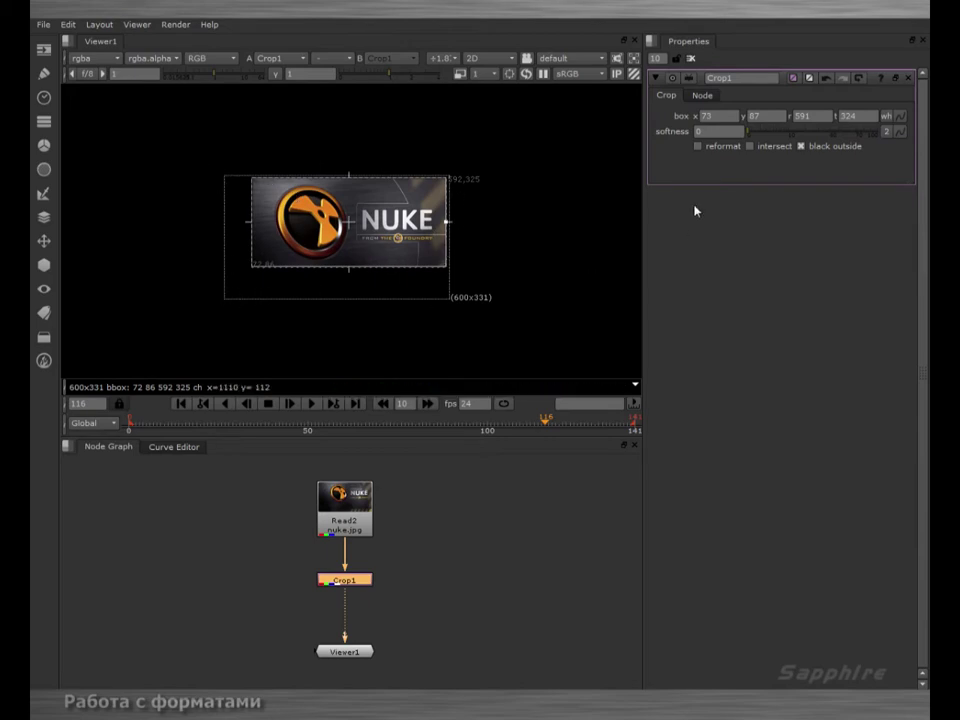
Enable the Crop node's reformat option and disable black outside
{"action": "left_click", "coordinate": [698, 147]}
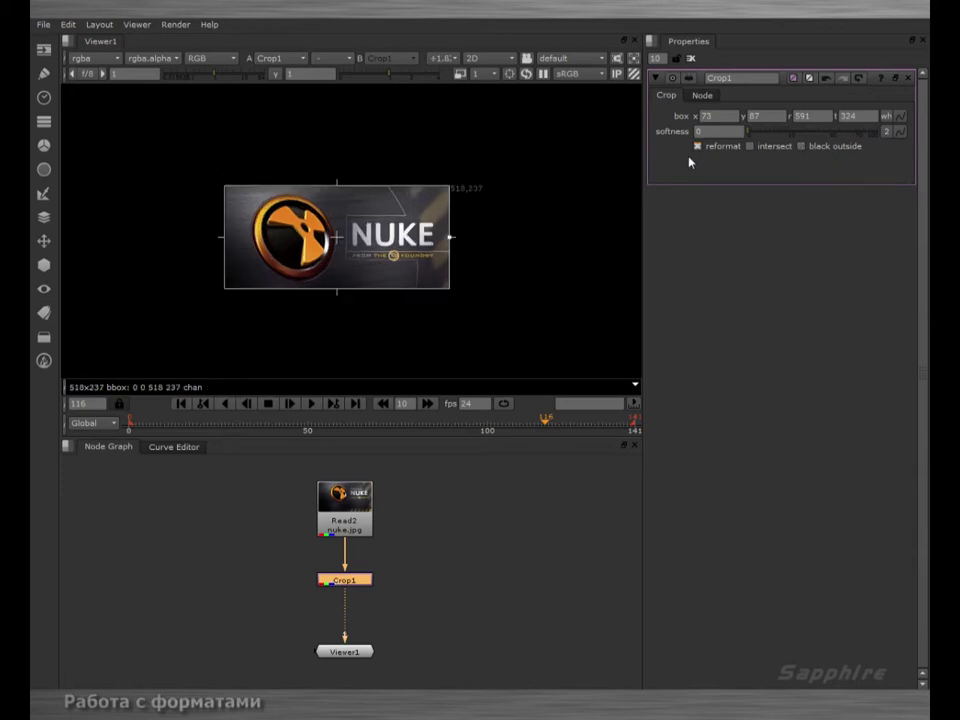
{"action": "middle_click_drag", "start_coordinate": [349, 264], "coordinate": [366, 246]}
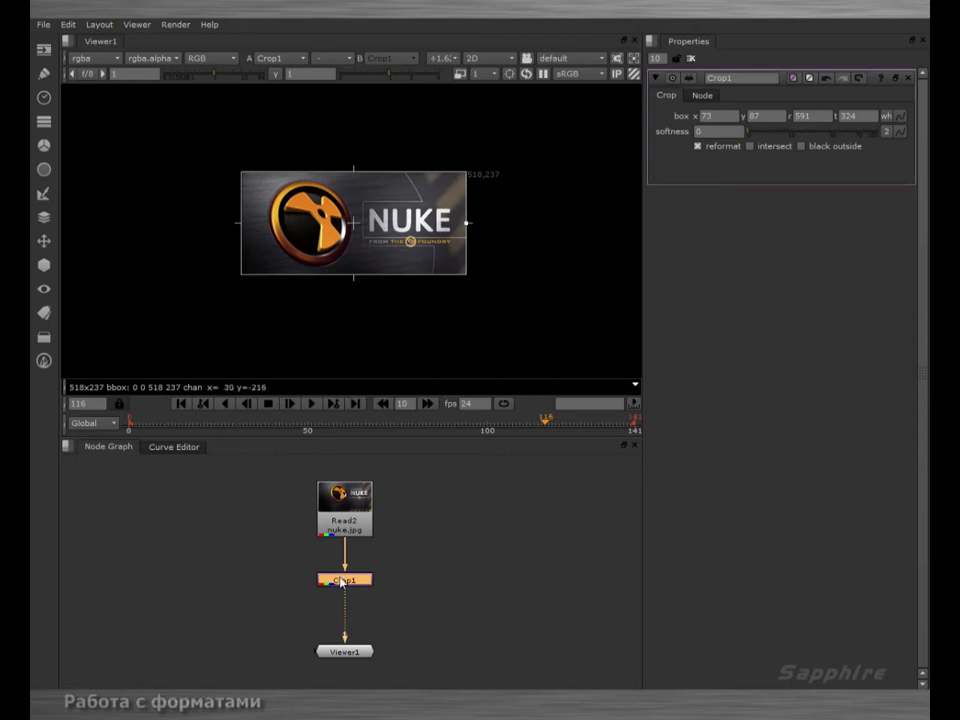
Open the project settings, examine the list of full size formats, and close the settings keeping the current format
{"action": "left_click", "coordinate": [422, 534]}
{"action": "key", "text": "s"}
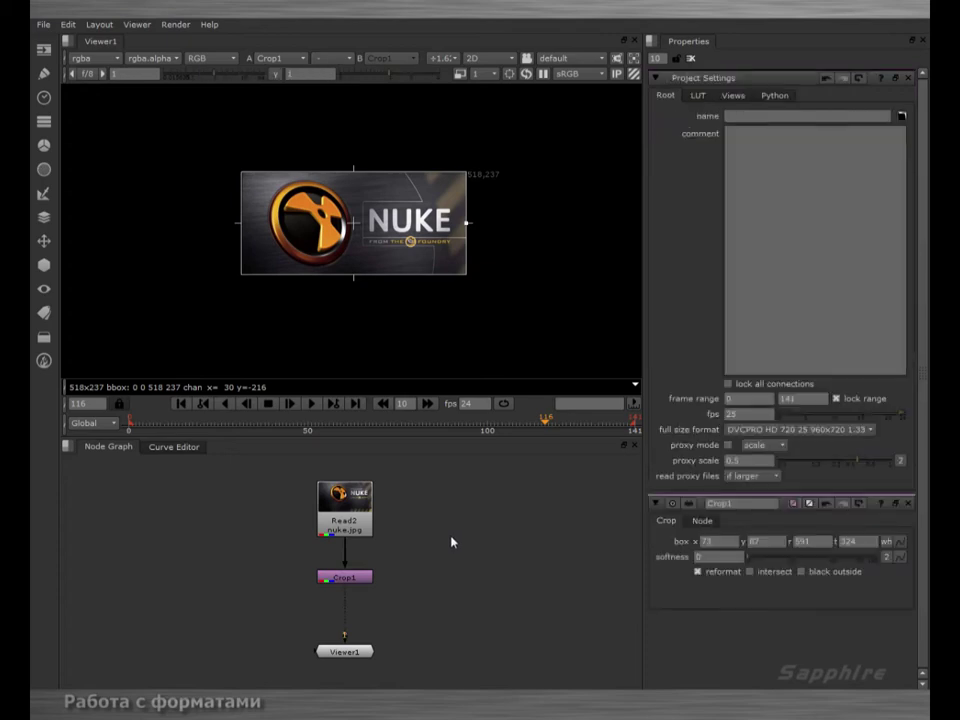
{"action": "left_click", "coordinate": [791, 438]}
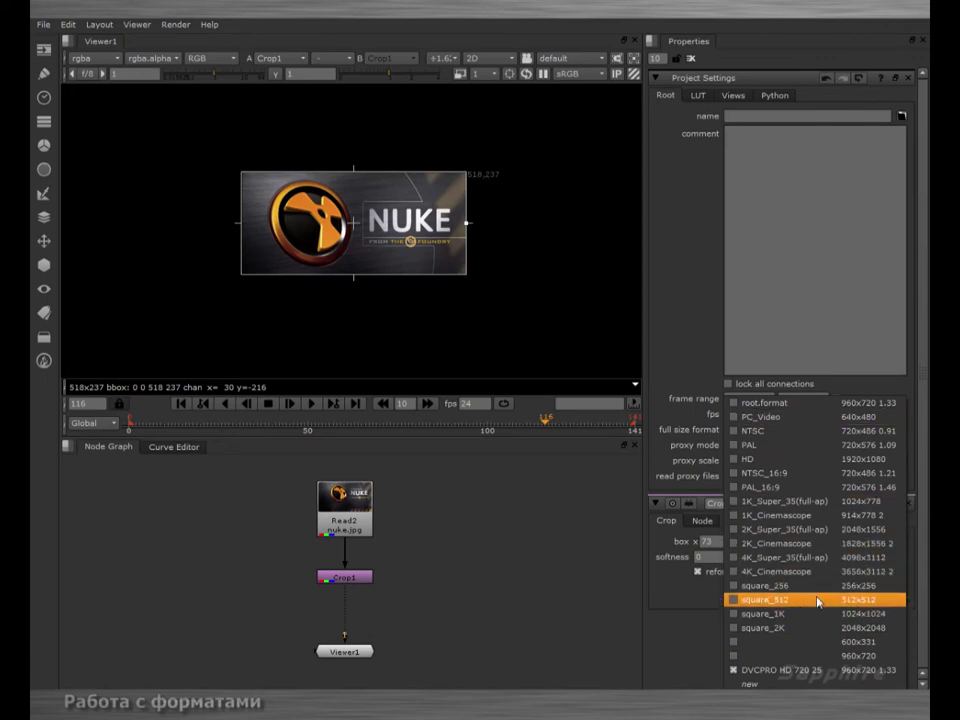
{"action": "left_click", "coordinate": [365, 516]}
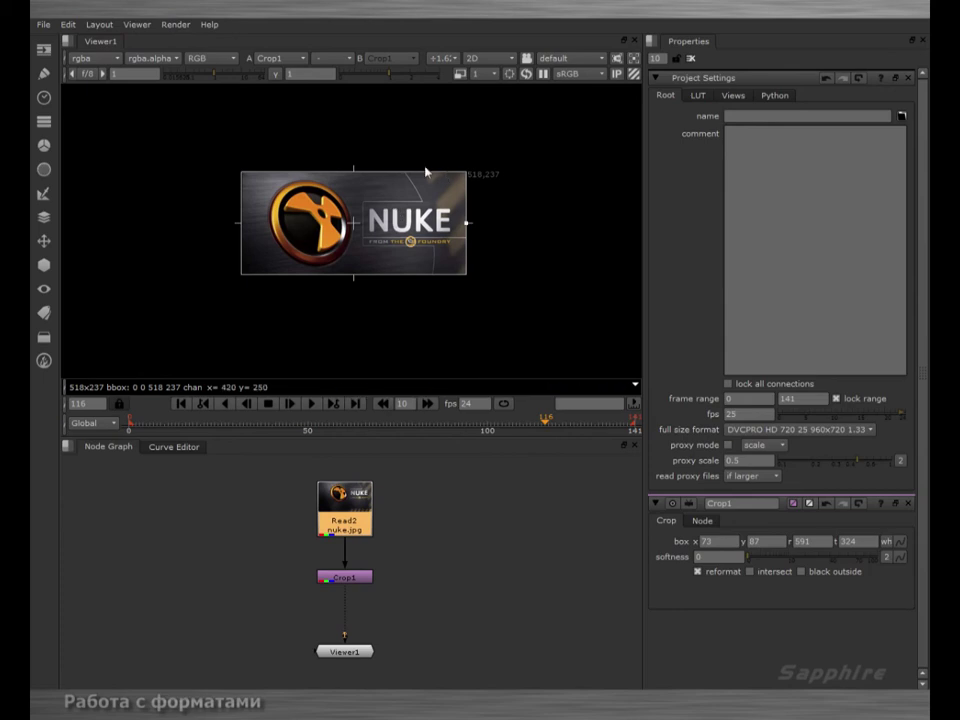
{"action": "left_click", "coordinate": [904, 80]}
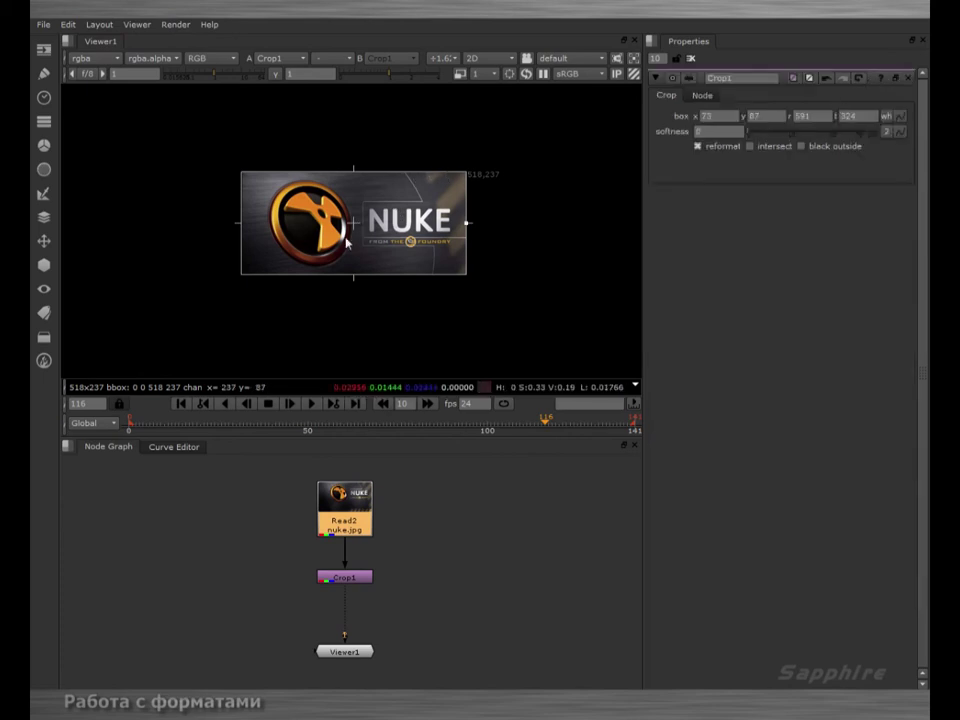
{"action": "middle_click_drag", "start_coordinate": [349, 242], "coordinate": [340, 238]}
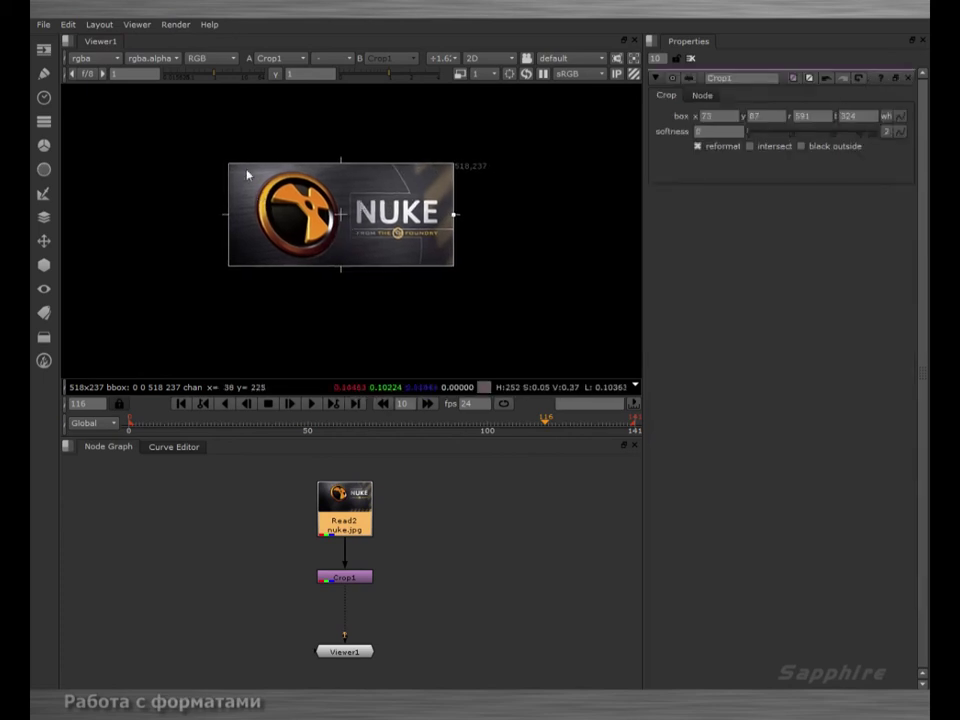